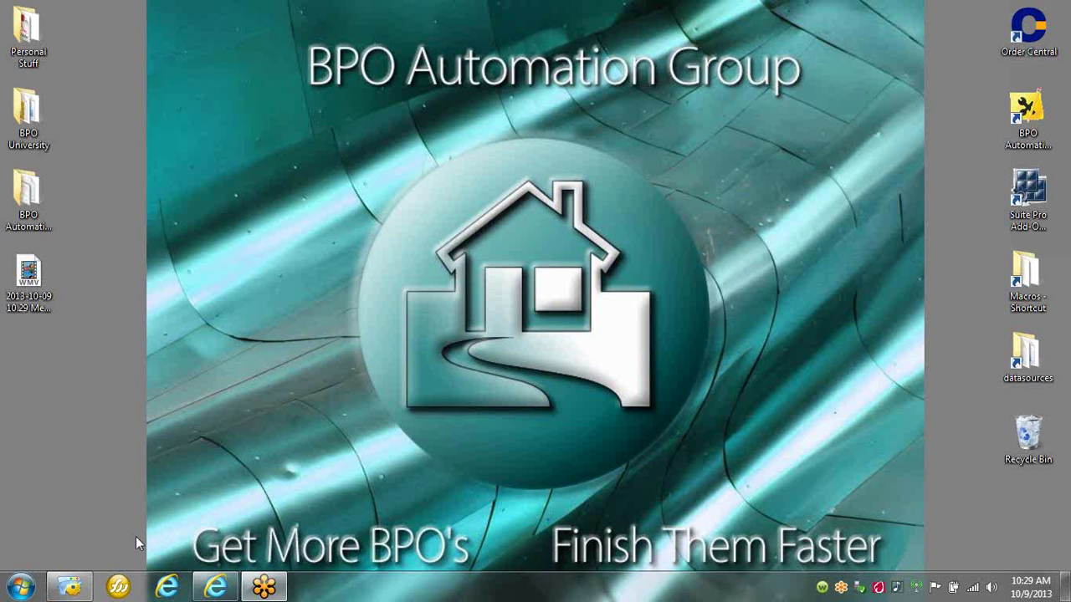
# Restore the iMacros Browser window from the taskbar, showing the BPO Automation home page.
pyautogui.click(70, 586)
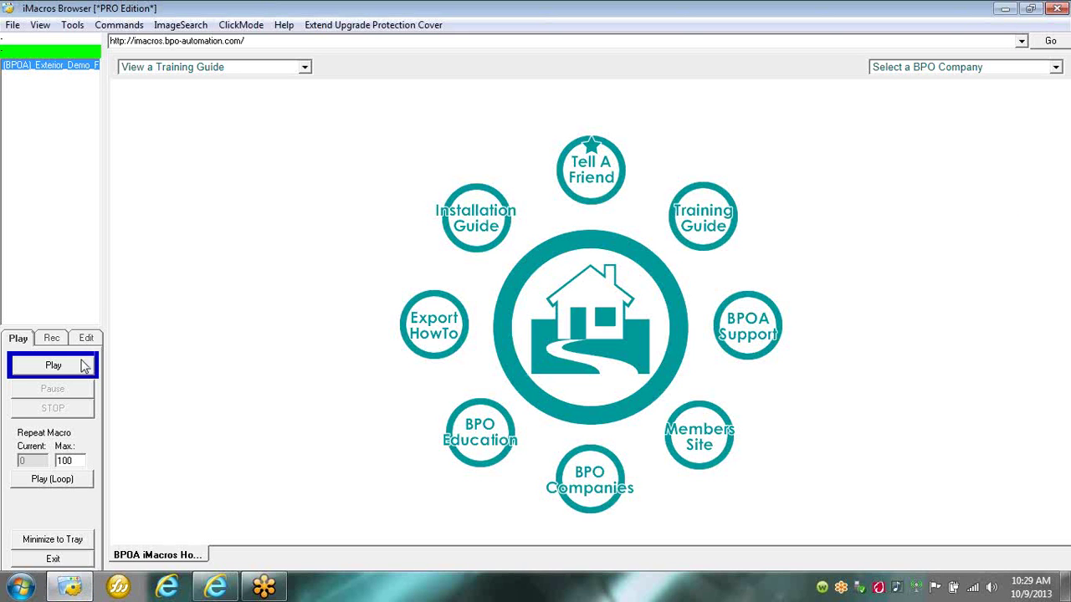
# Play the (BPOA) Exterior Demo macro to auto-fill the Drive-By BPO Exterior form.
pyautogui.click(83, 364)
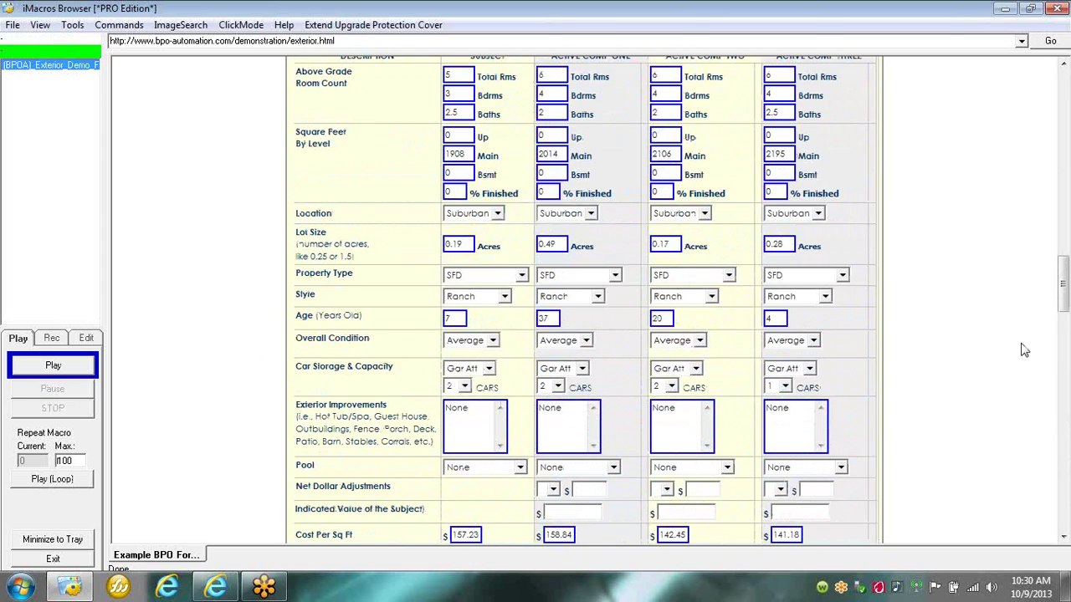
pyautogui.moveTo(1062, 293); pyautogui.dragTo(1062, 102)
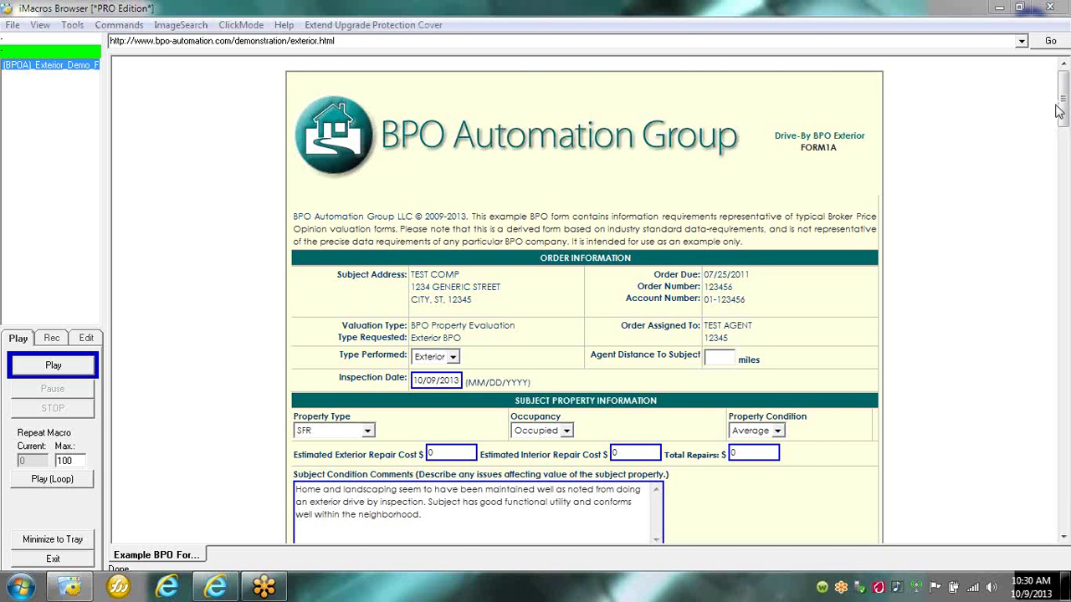
pyautogui.scroll(-3, 1062, 107)
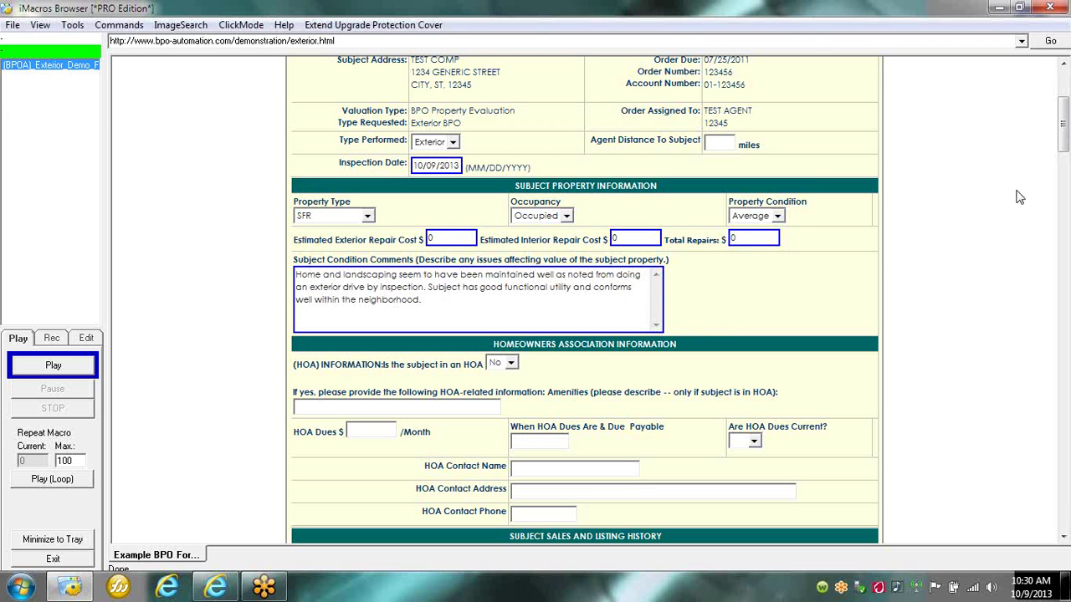
pyautogui.moveTo(1062, 132); pyautogui.dragTo(1064, 155)
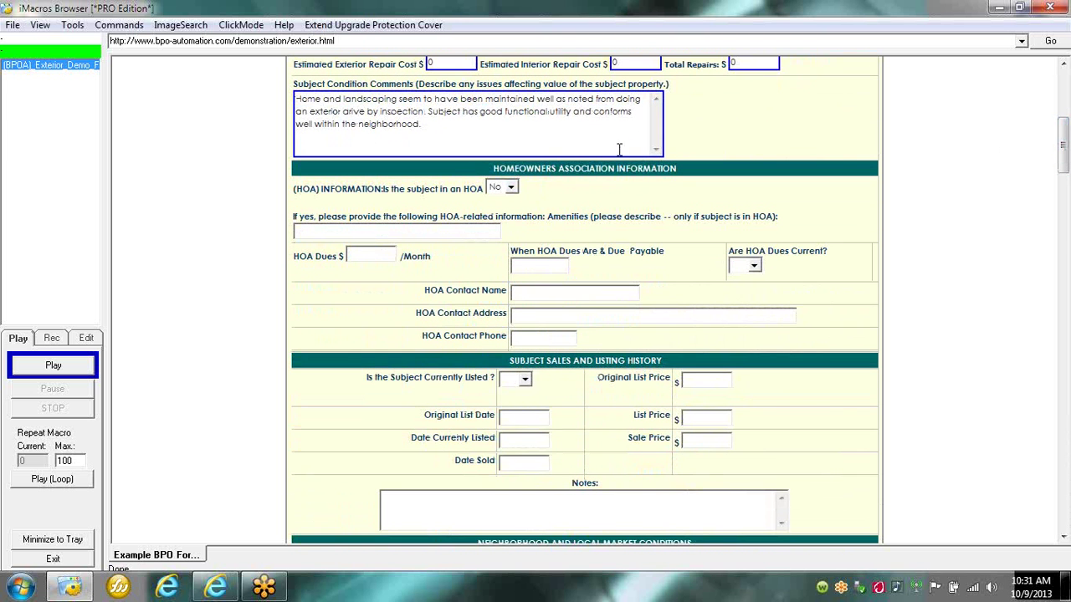
pyautogui.moveTo(1064, 162); pyautogui.dragTo(1063, 204)
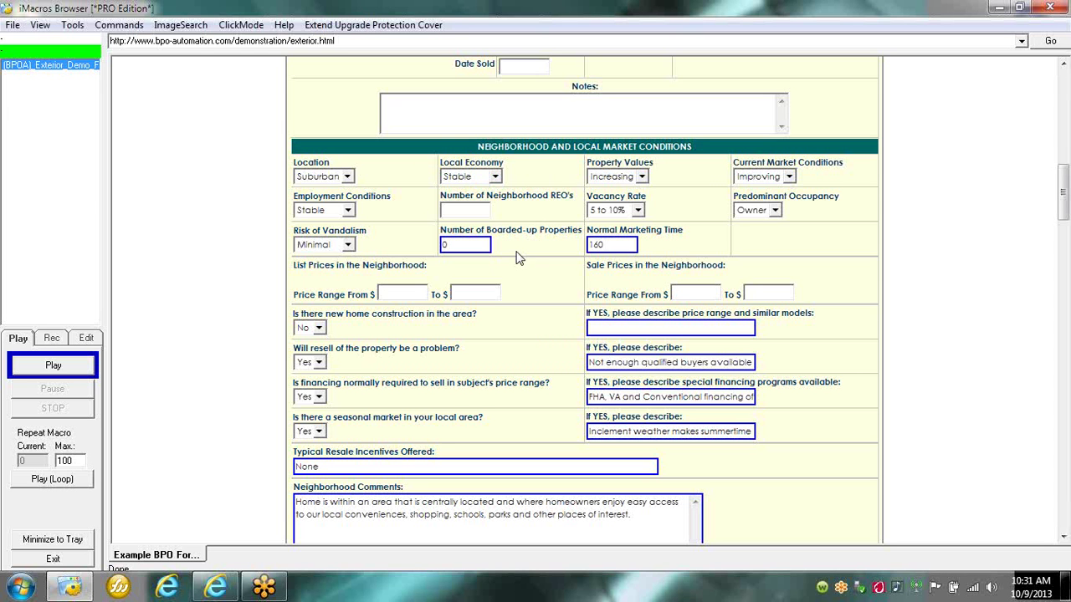
pyautogui.click(470, 216)
pyautogui.moveTo(1066, 218); pyautogui.dragTo(1067, 281)
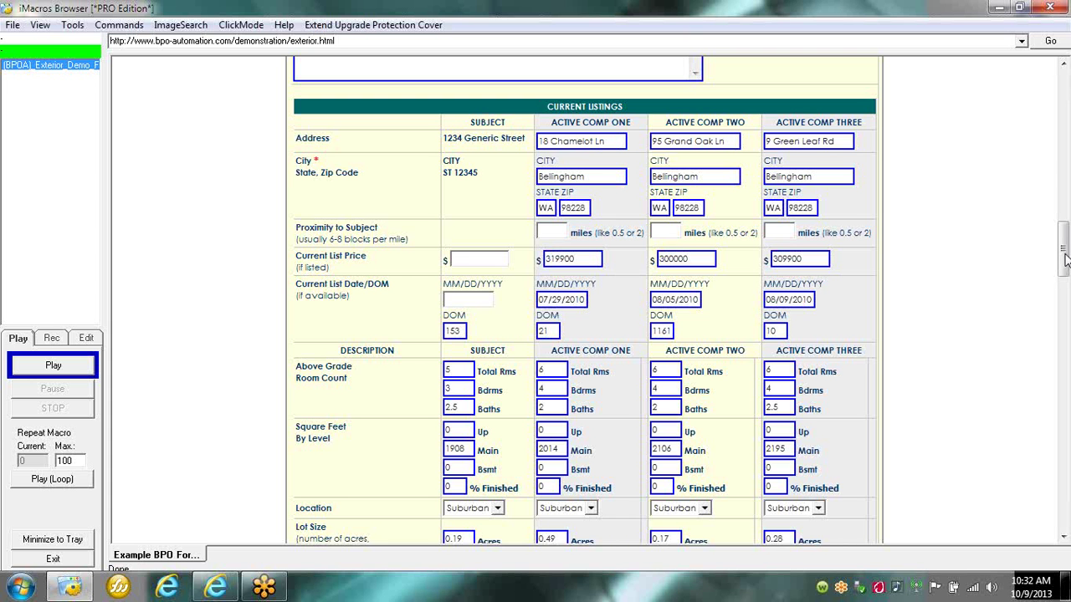
pyautogui.moveTo(1065, 260); pyautogui.dragTo(1066, 298)
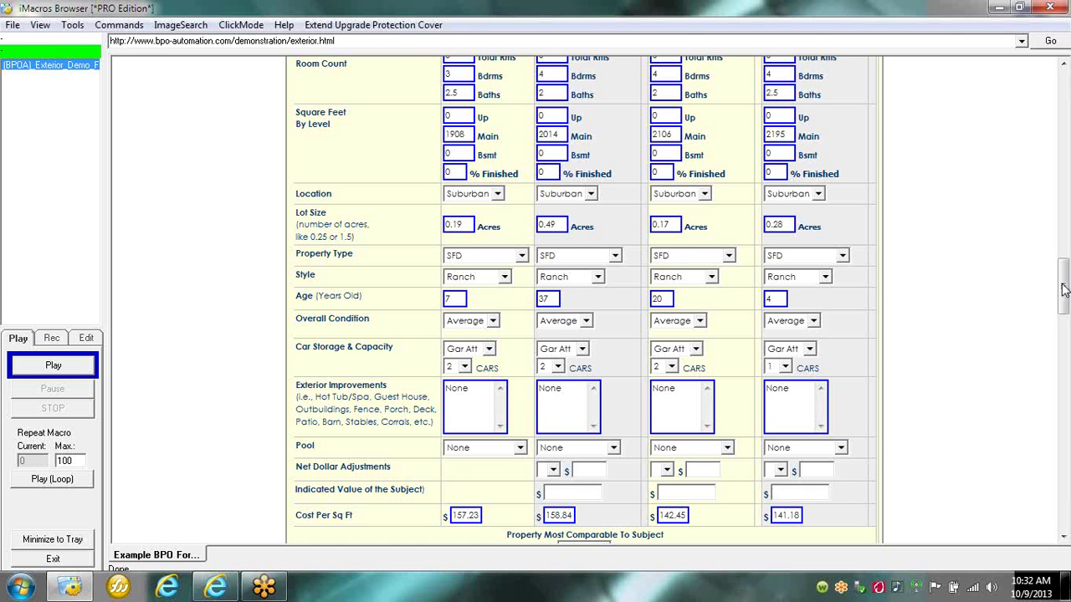
pyautogui.moveTo(1064, 289); pyautogui.dragTo(1065, 292)
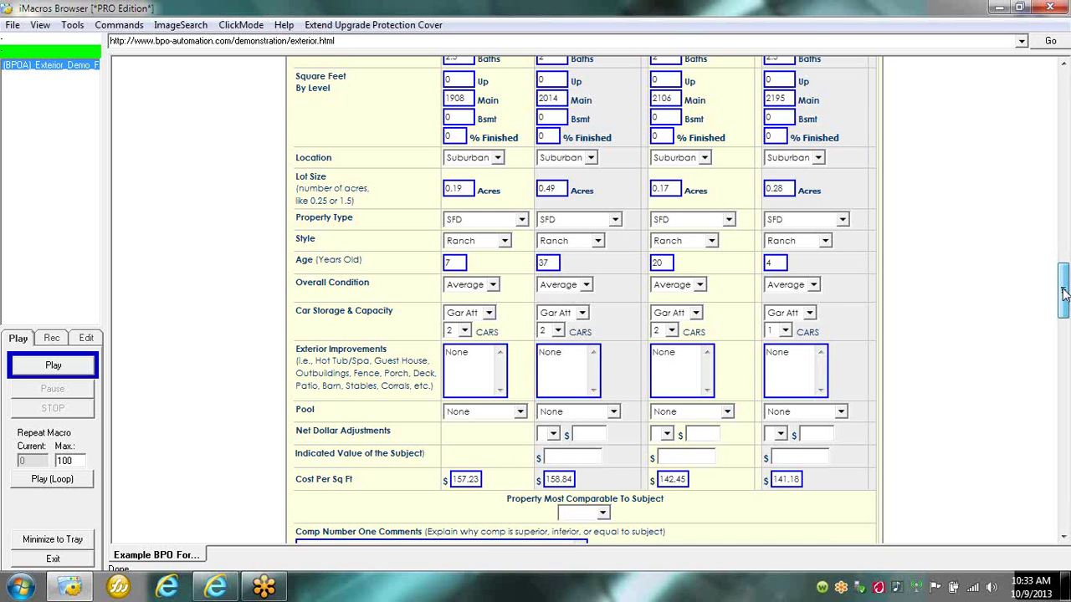
pyautogui.moveTo(1063, 293); pyautogui.dragTo(1063, 363)
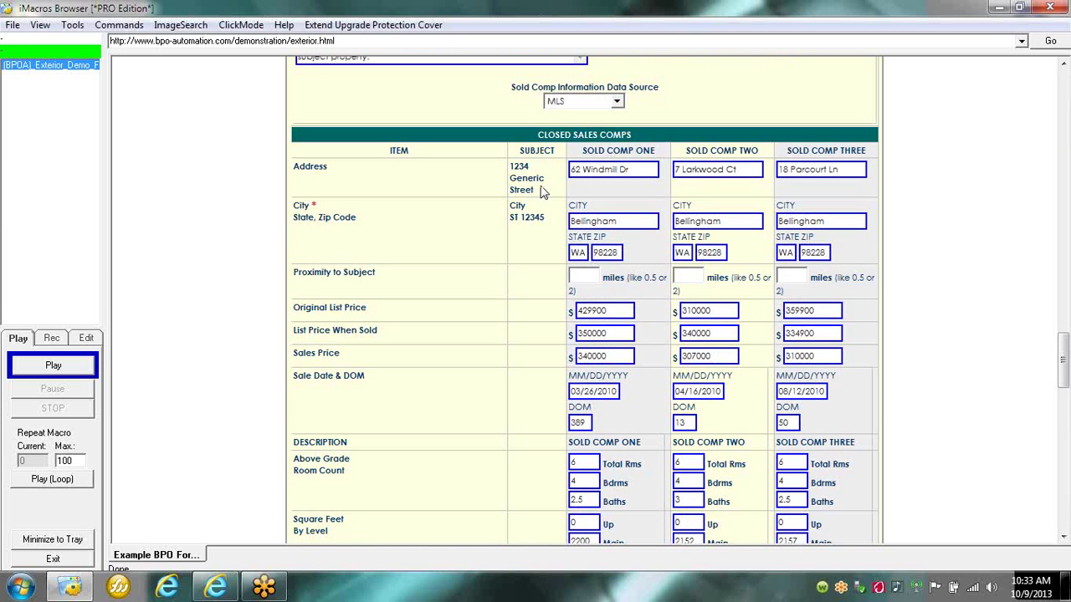
pyautogui.click(593, 277)
pyautogui.click(691, 279)
pyautogui.click(798, 278)
pyautogui.moveTo(1065, 363); pyautogui.dragTo(1065, 398)
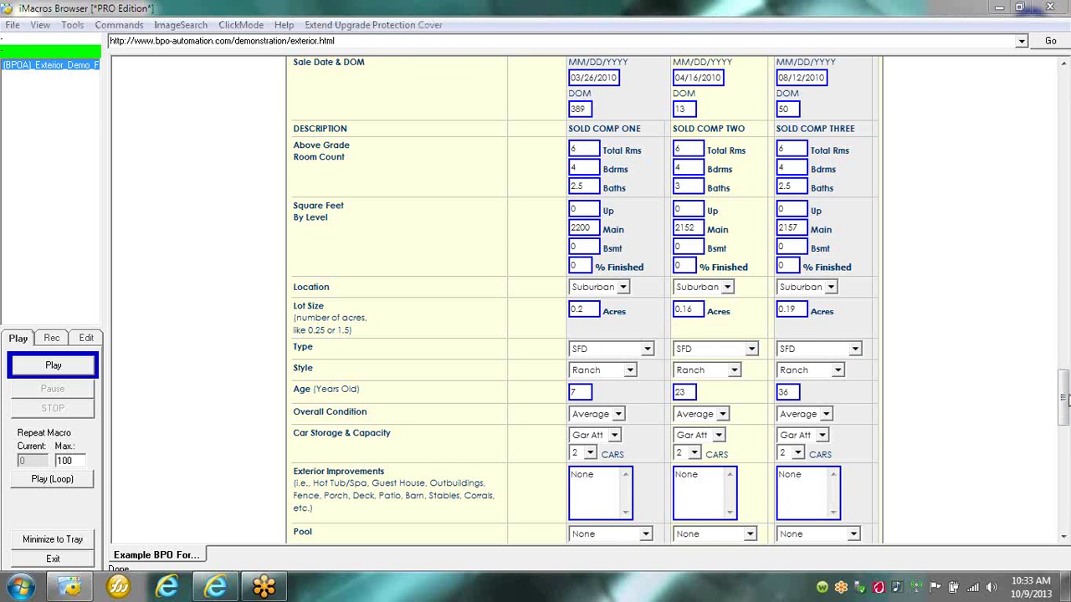
pyautogui.moveTo(1065, 399); pyautogui.dragTo(1066, 478)
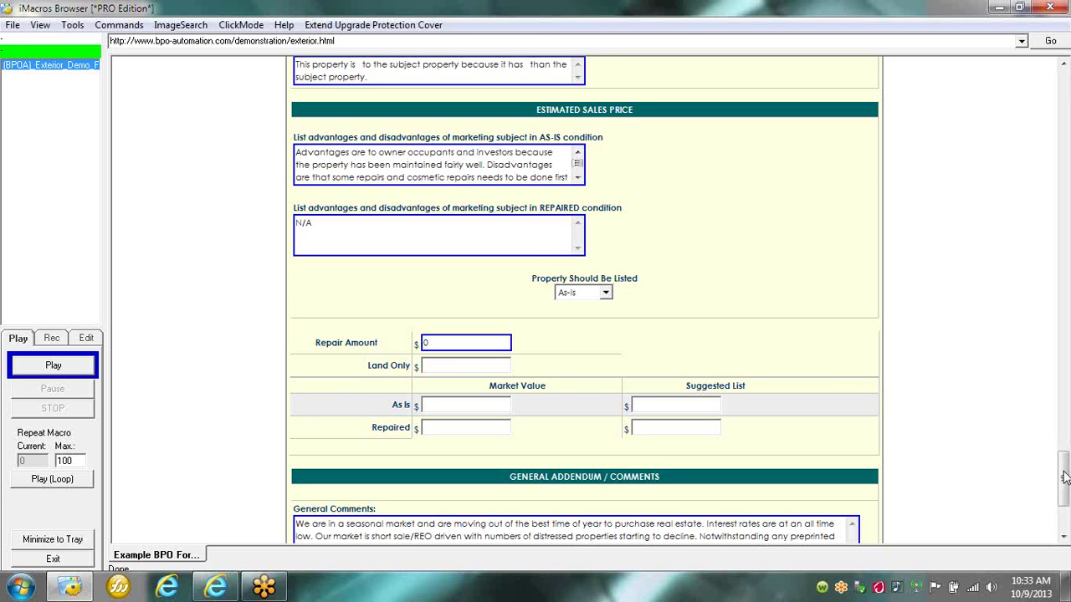
pyautogui.moveTo(1064, 477); pyautogui.dragTo(1063, 497)
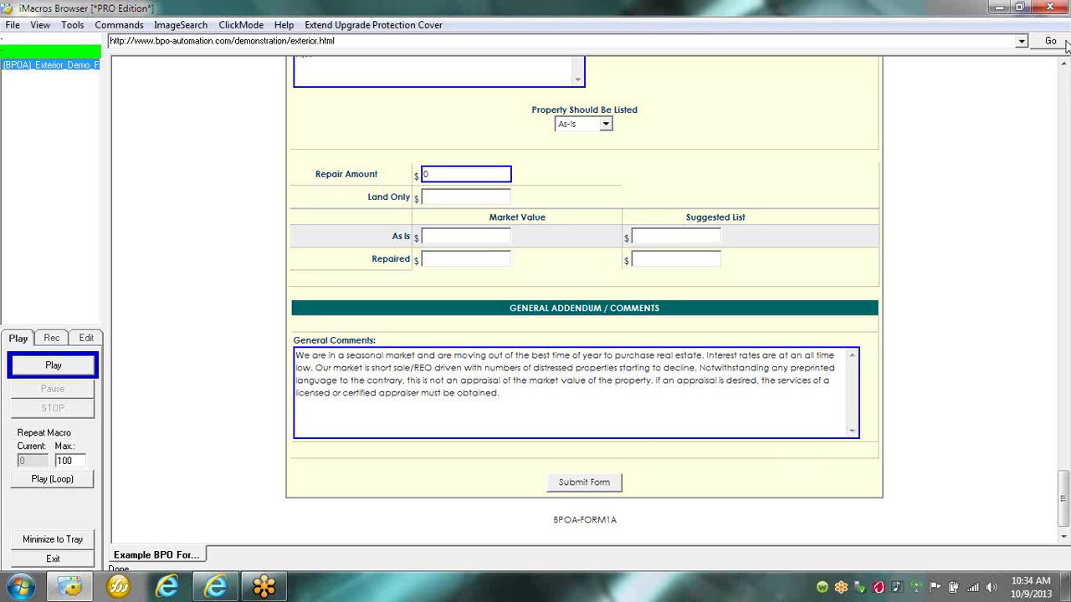
# Minimize iMacros Browser and launch BPO Automation Suite Pro from its desktop shortcut.
pyautogui.click(998, 7)
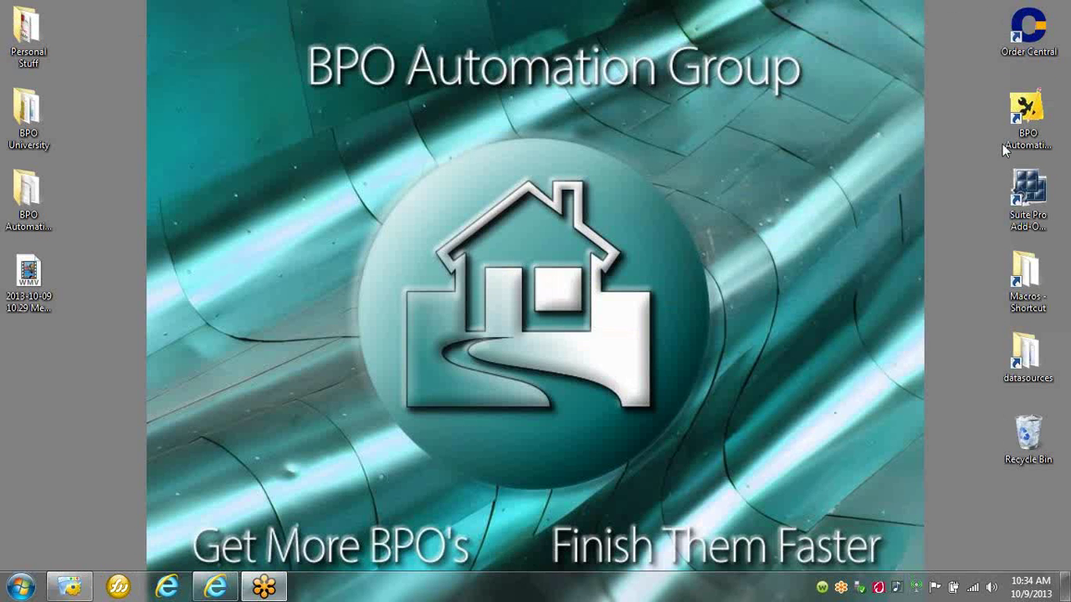
pyautogui.doubleClick(1030, 121)
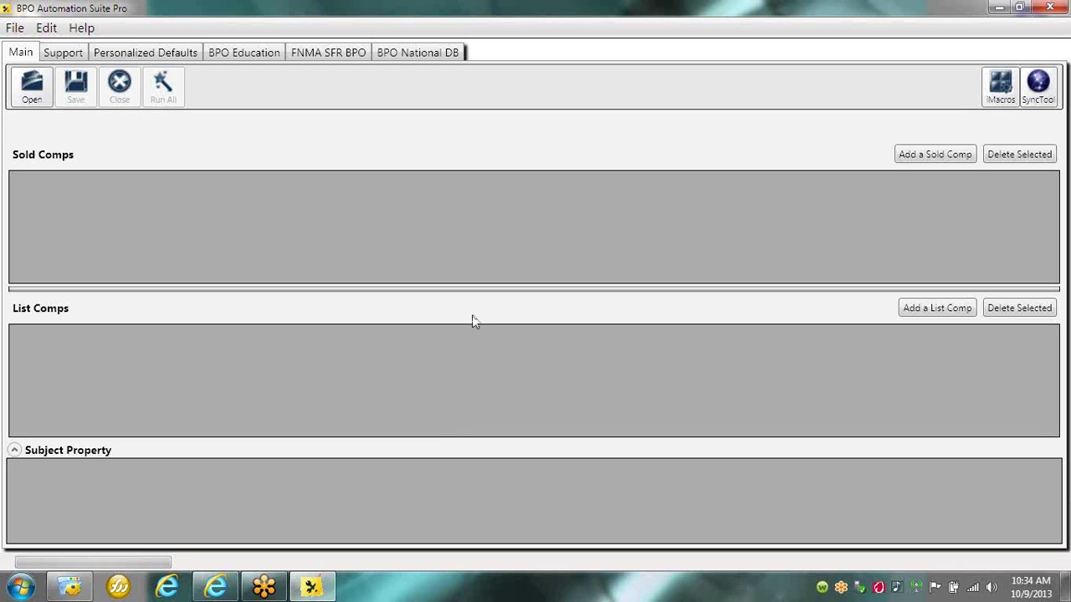
# Open the input data file to load its sold and list comps.
pyautogui.click(42, 96)
pyautogui.click(188, 242)
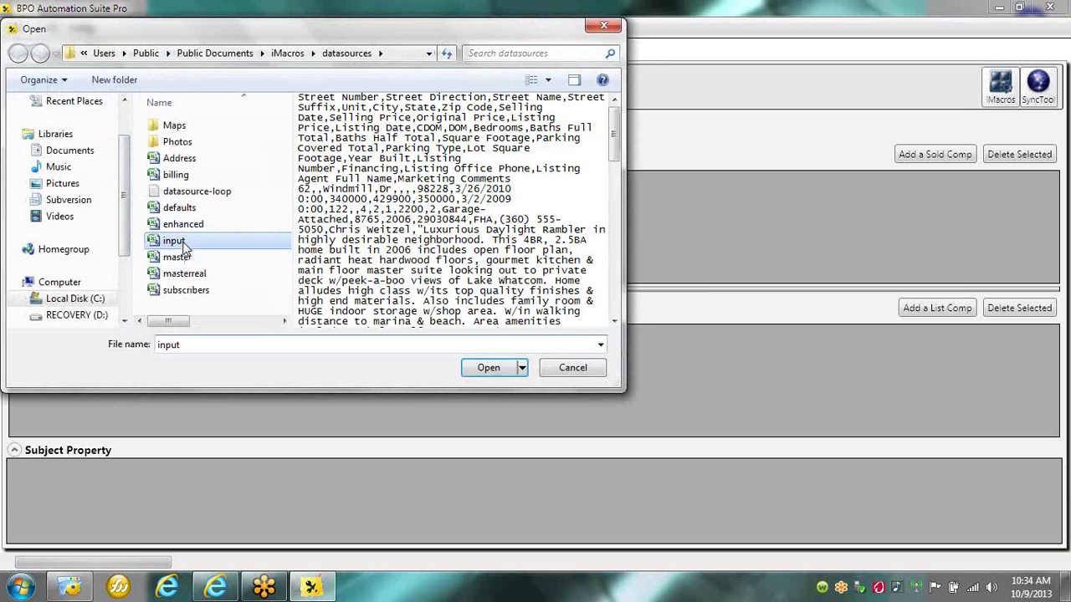
pyautogui.doubleClick(190, 242)
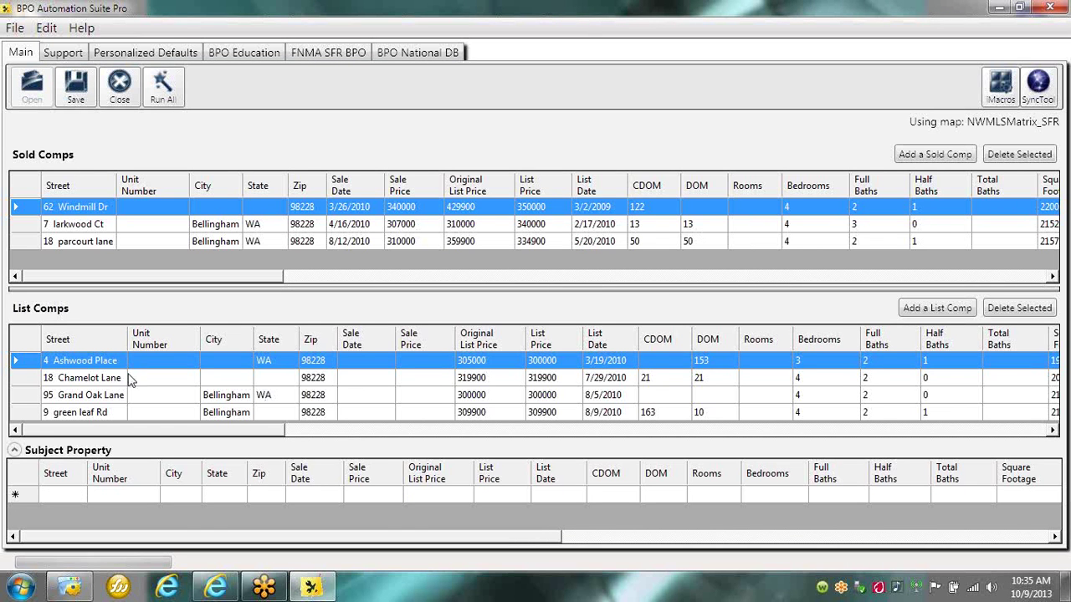
pyautogui.click(43, 365)
pyautogui.moveTo(35, 403); pyautogui.dragTo(37, 501)
pyautogui.click(164, 90)
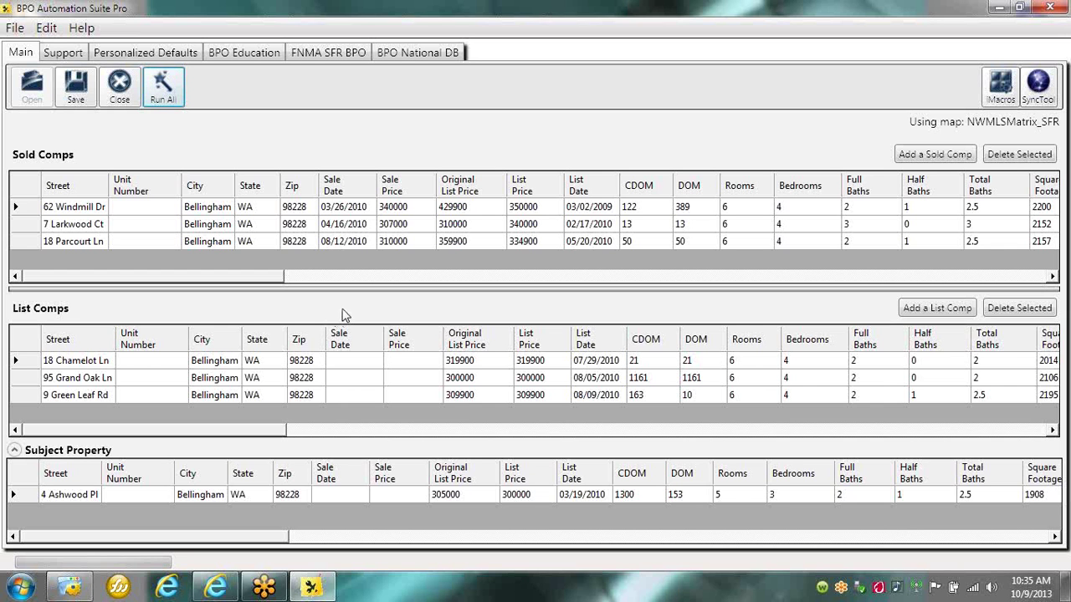
pyautogui.click(655, 378)
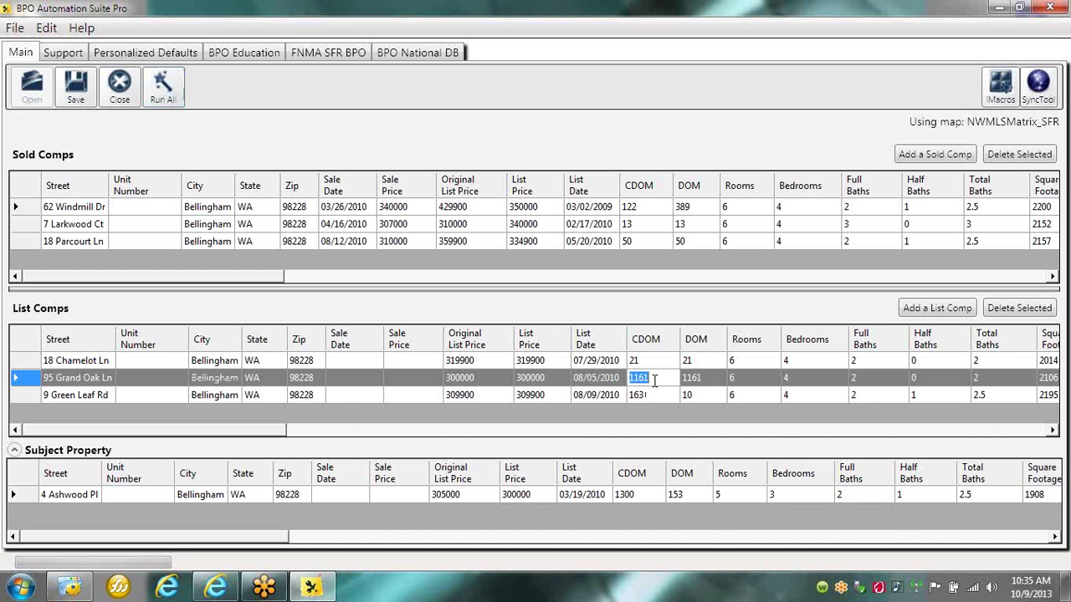
pyautogui.click(712, 383)
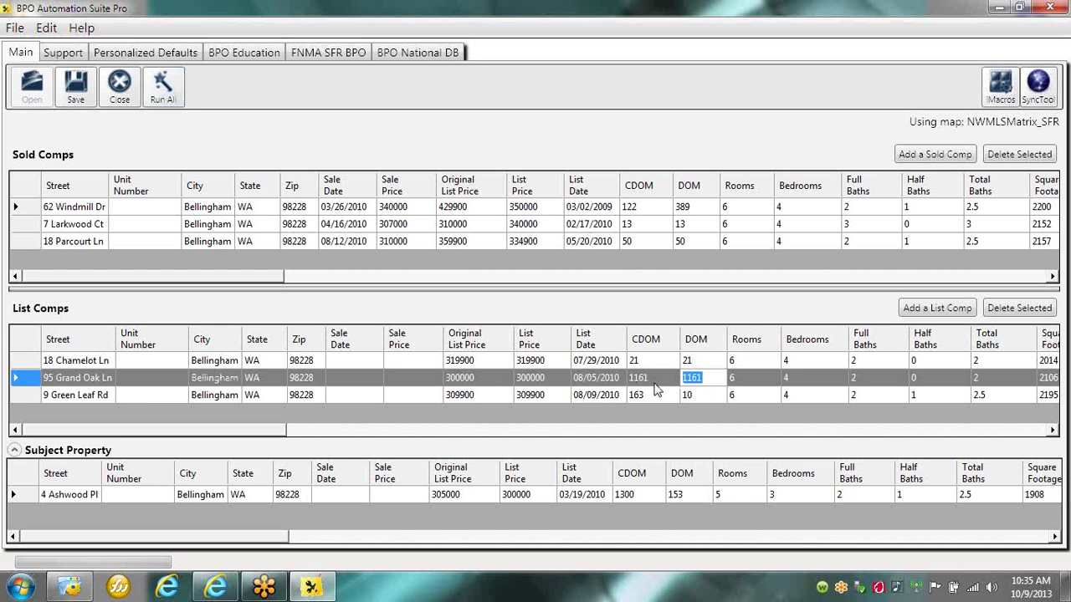
pyautogui.click(655, 380)
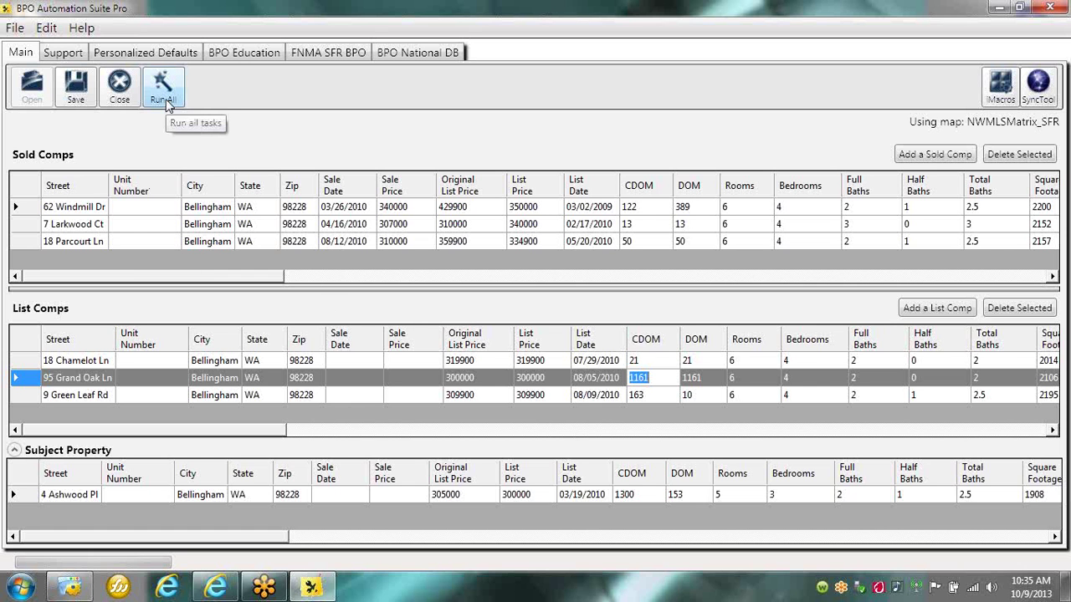
# Save the comps to master.csv and bring iMacros Browser up full screen.
pyautogui.click(75, 97)
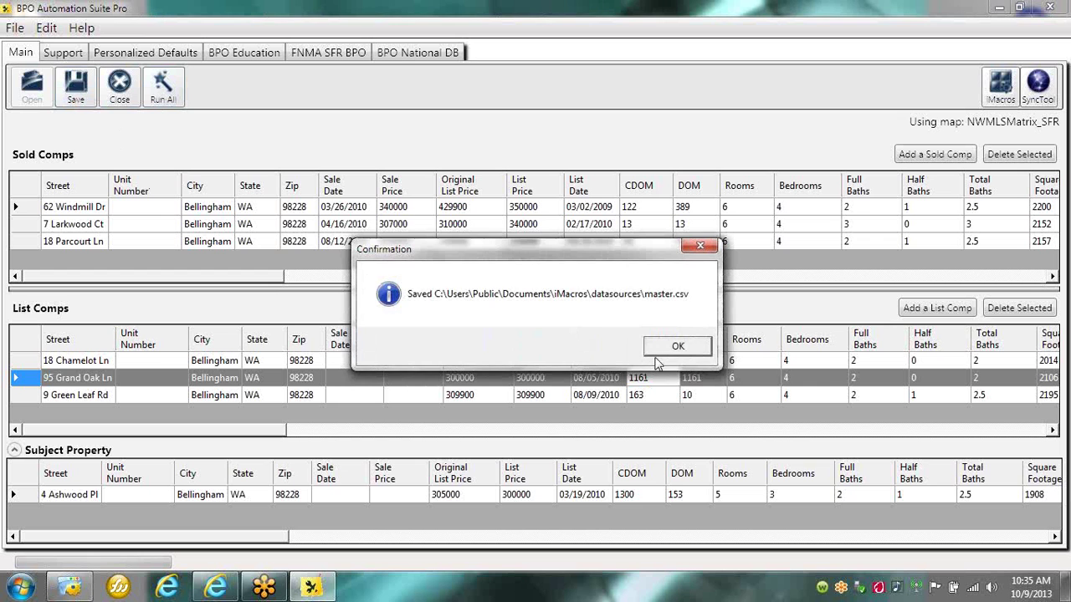
pyautogui.click(680, 348)
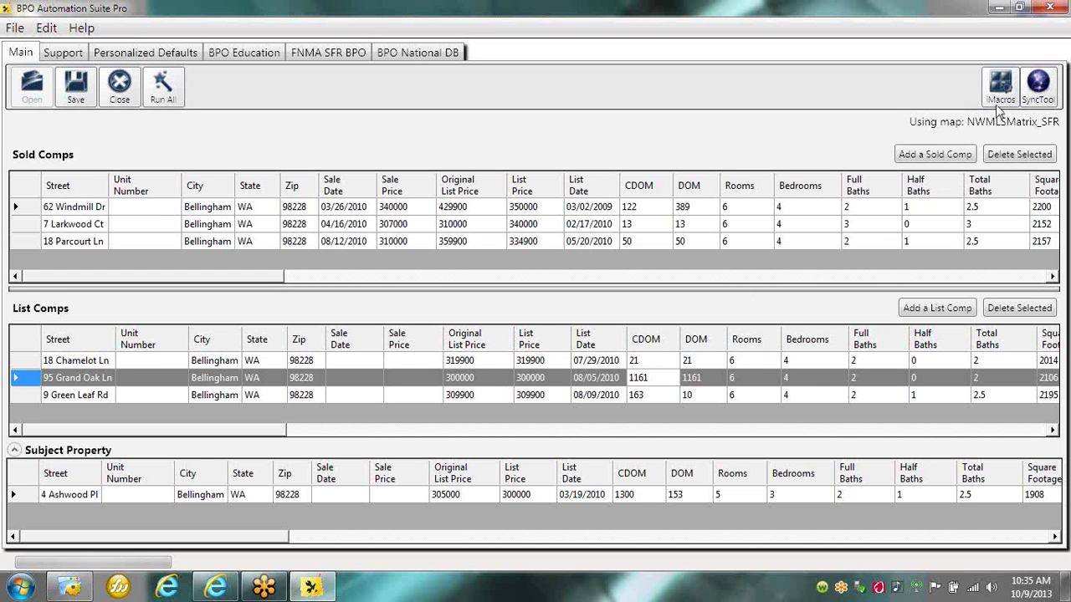
pyautogui.click(999, 97)
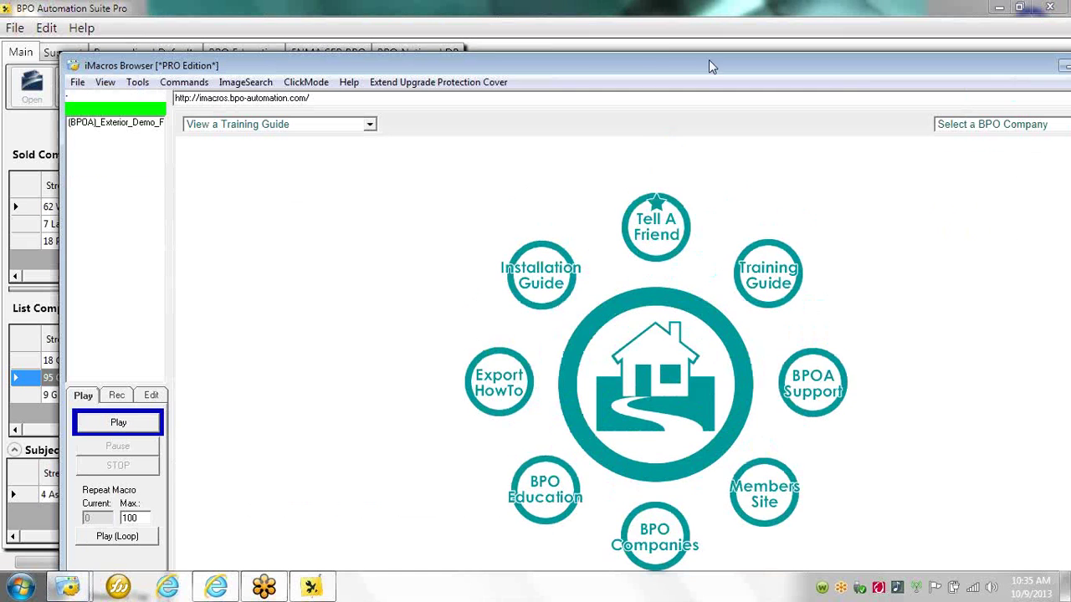
pyautogui.doubleClick(647, 65)
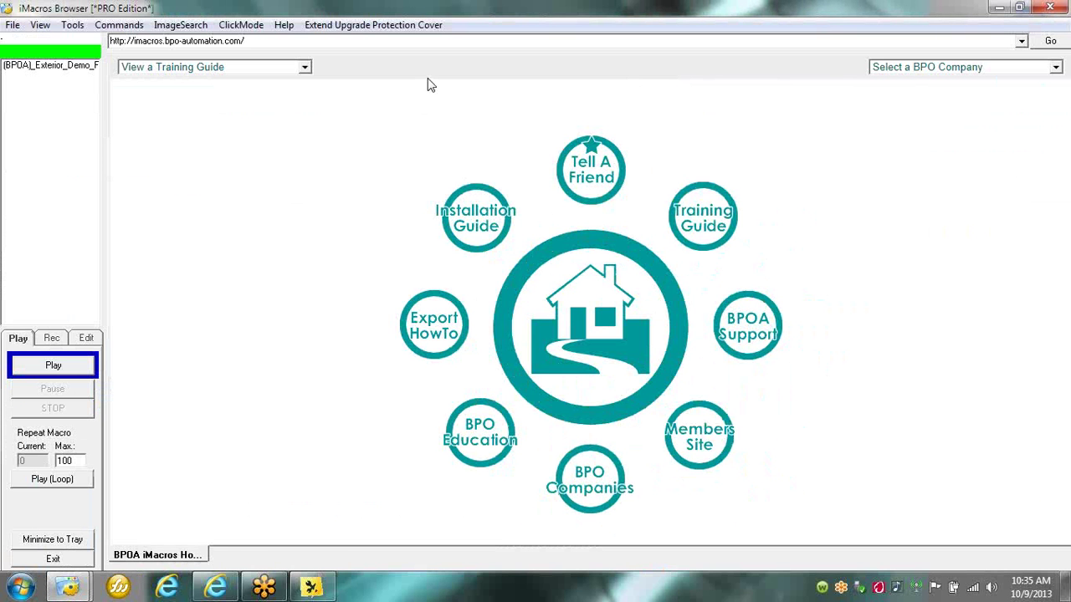
# Play the (BPOA)_Exterior_Demo macro, refilling the form with subject 1908 sq ft at $157.23/sq ft.
pyautogui.click(55, 65)
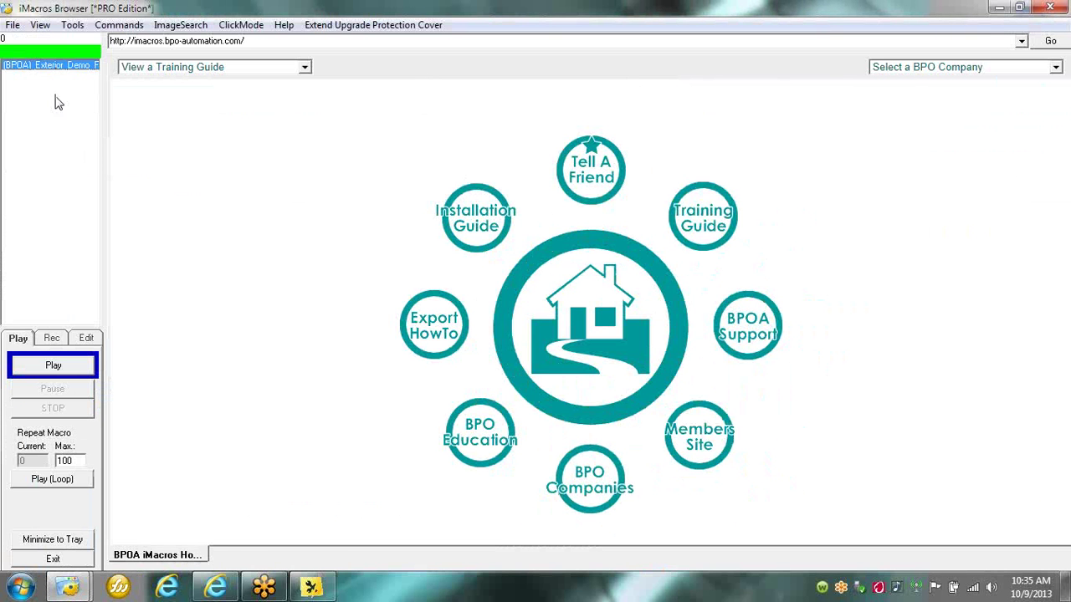
pyautogui.click(55, 374)
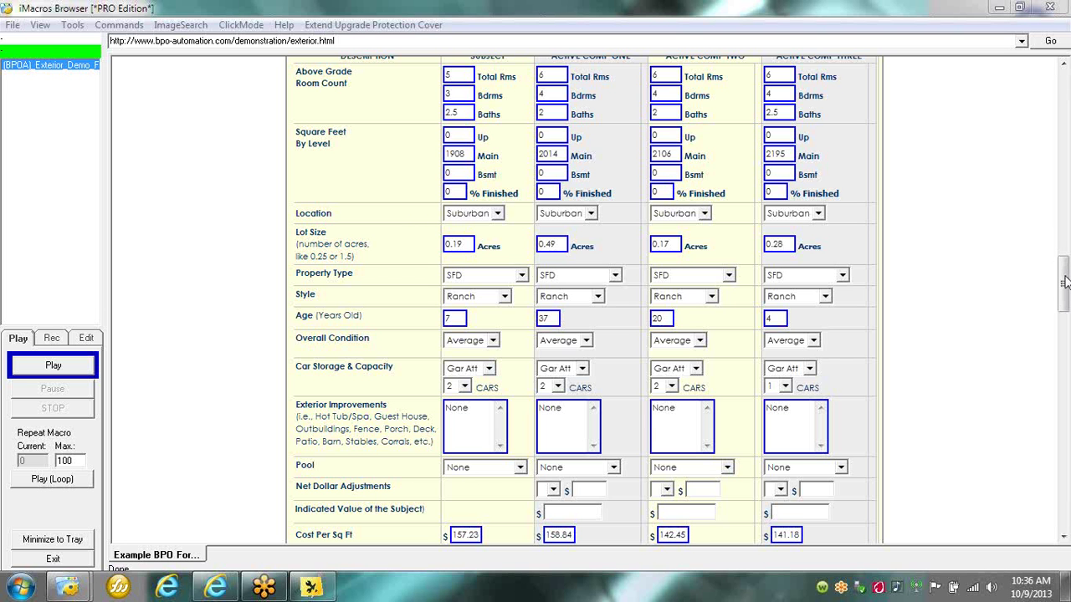
pyautogui.moveTo(1067, 259); pyautogui.dragTo(1067, 79)
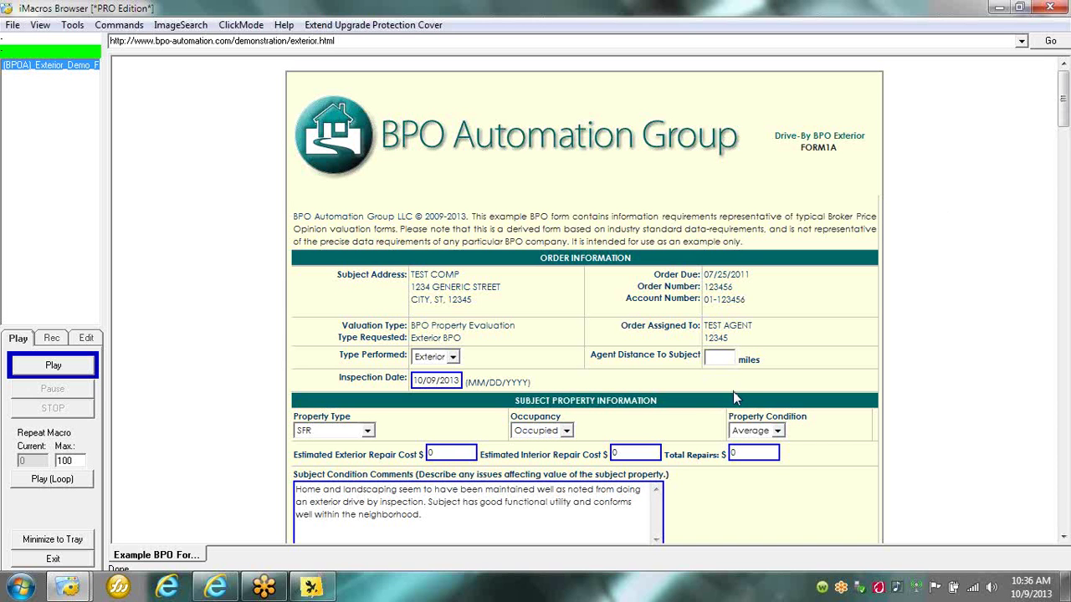
pyautogui.click(367, 430)
pyautogui.click(403, 440)
# Review the suite's Personalized Defaults tab, e.g. Suburban location and 160 average days on market.
pyautogui.click(310, 588)
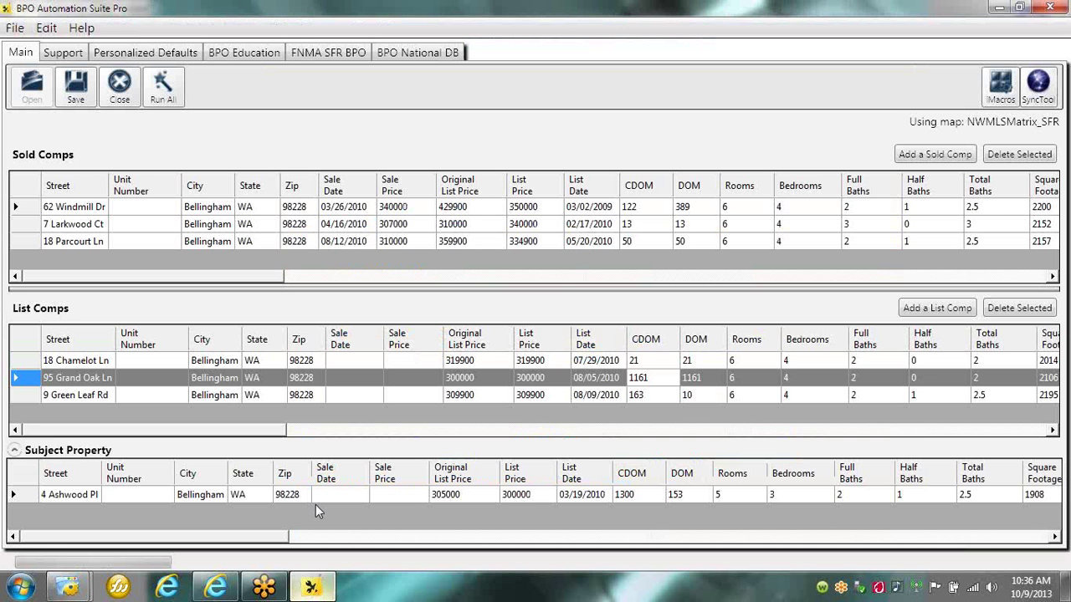
pyautogui.click(185, 55)
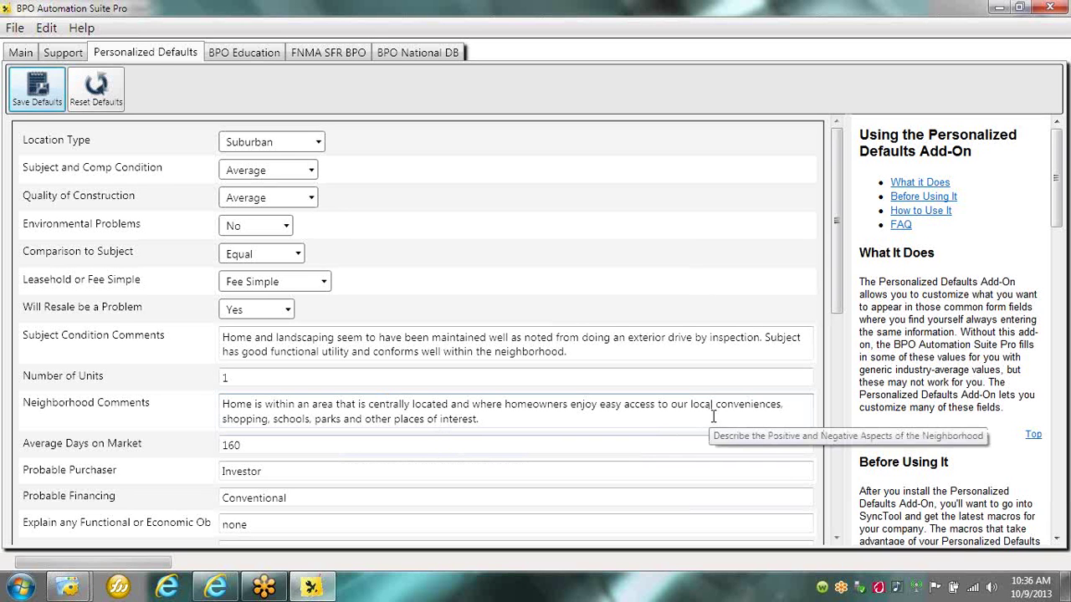
pyautogui.moveTo(834, 255); pyautogui.dragTo(823, 494)
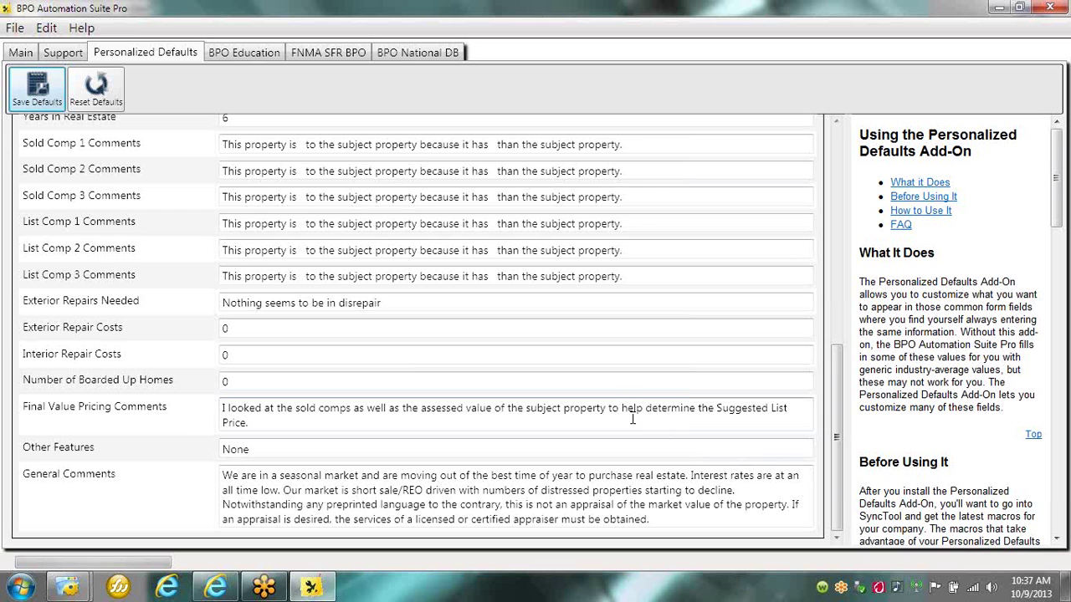
pyautogui.scroll(15, 838, 251)
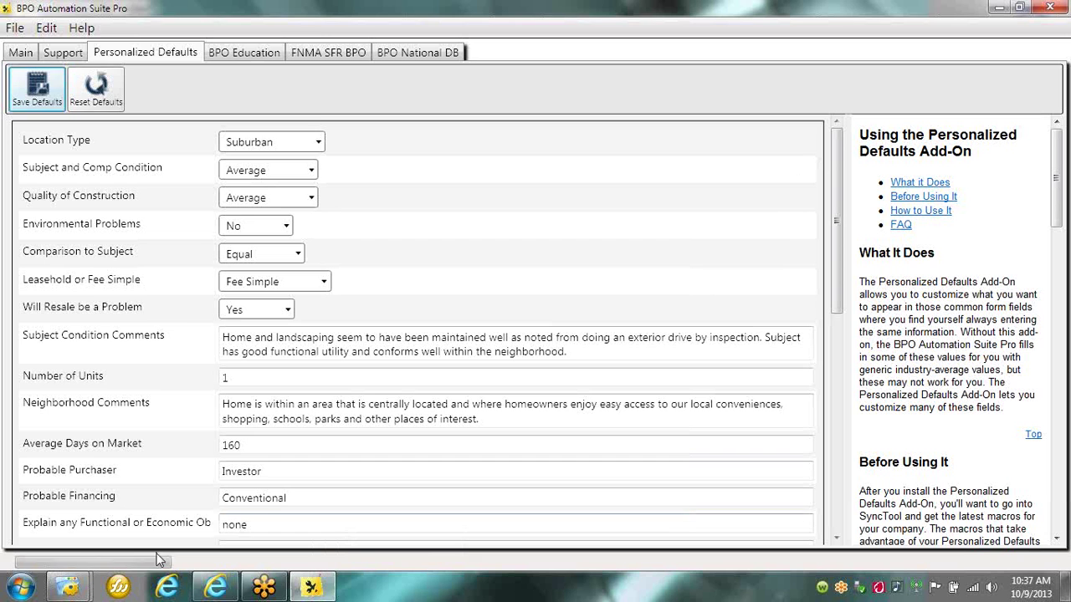
# Open the Universal Enhanced Fields Questionnaire in Word 2007 from Recent and scroll through it.
pyautogui.click(20, 586)
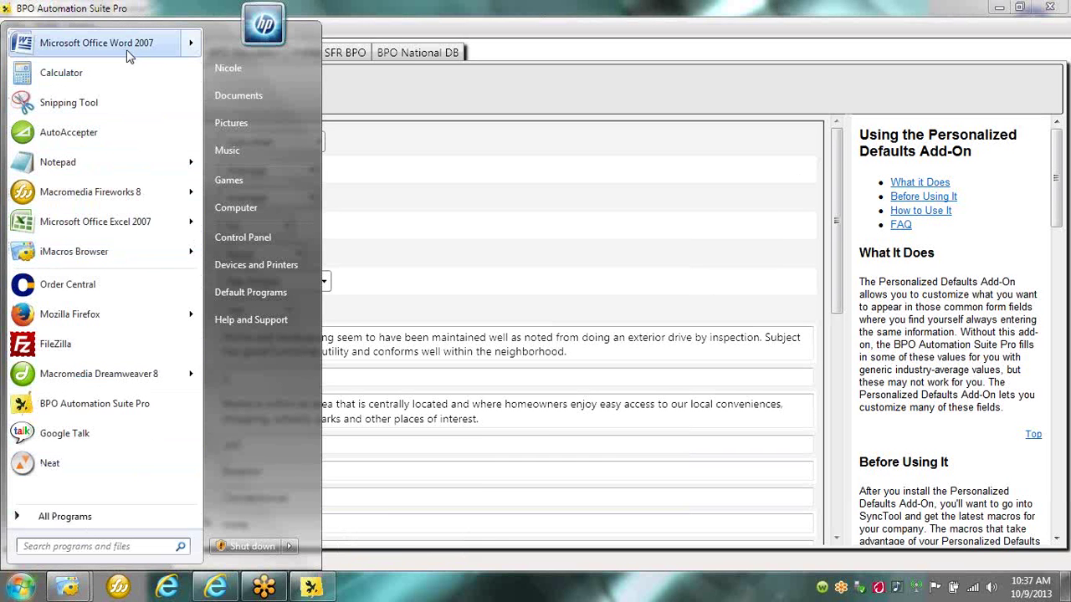
pyautogui.moveTo(156, 46)
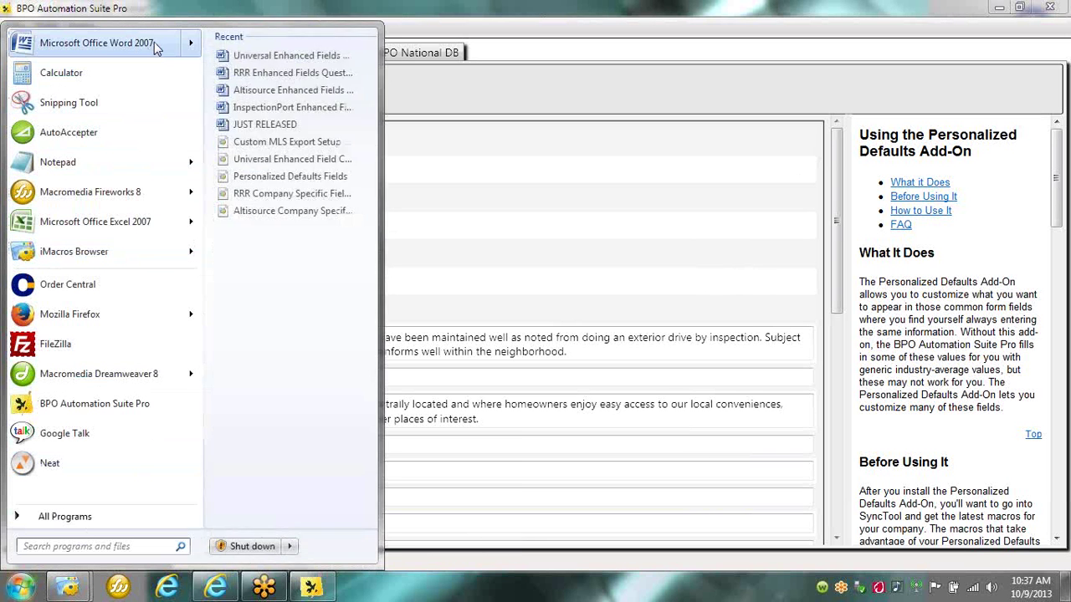
pyautogui.click(222, 64)
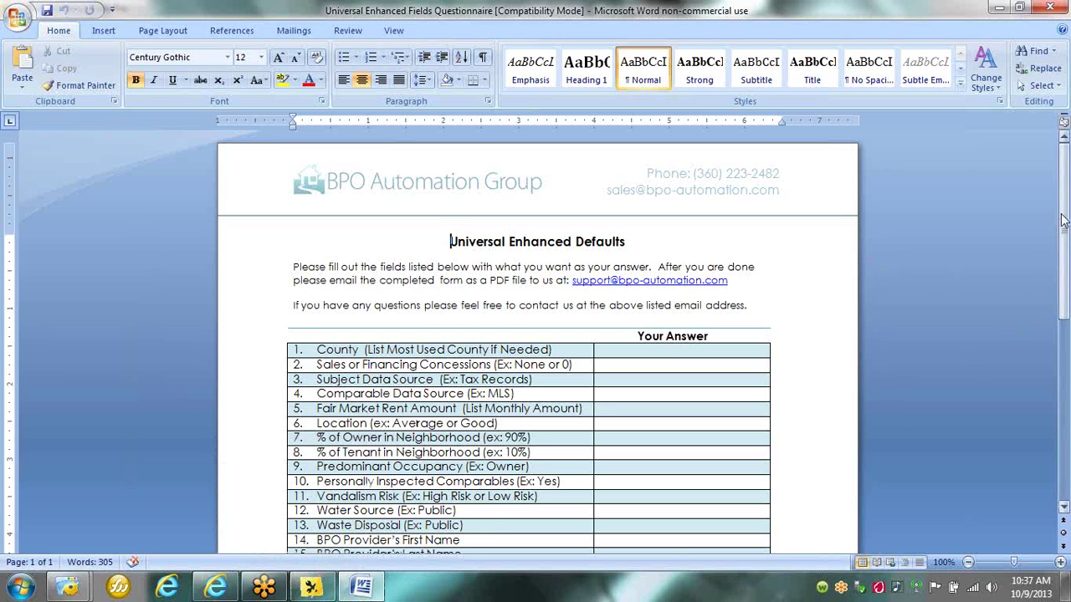
pyautogui.moveTo(1065, 222)
pyautogui.mouseDown()
pyautogui.moveTo(1065, 363)
pyautogui.moveTo(1066, 243)
pyautogui.mouseUp()
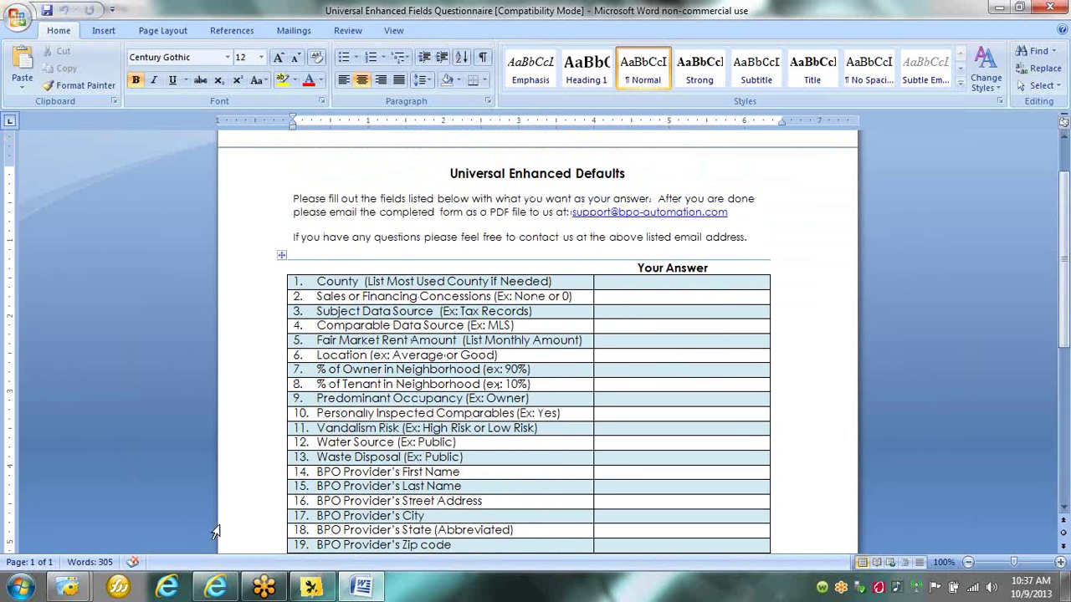
pyautogui.click(16, 16)
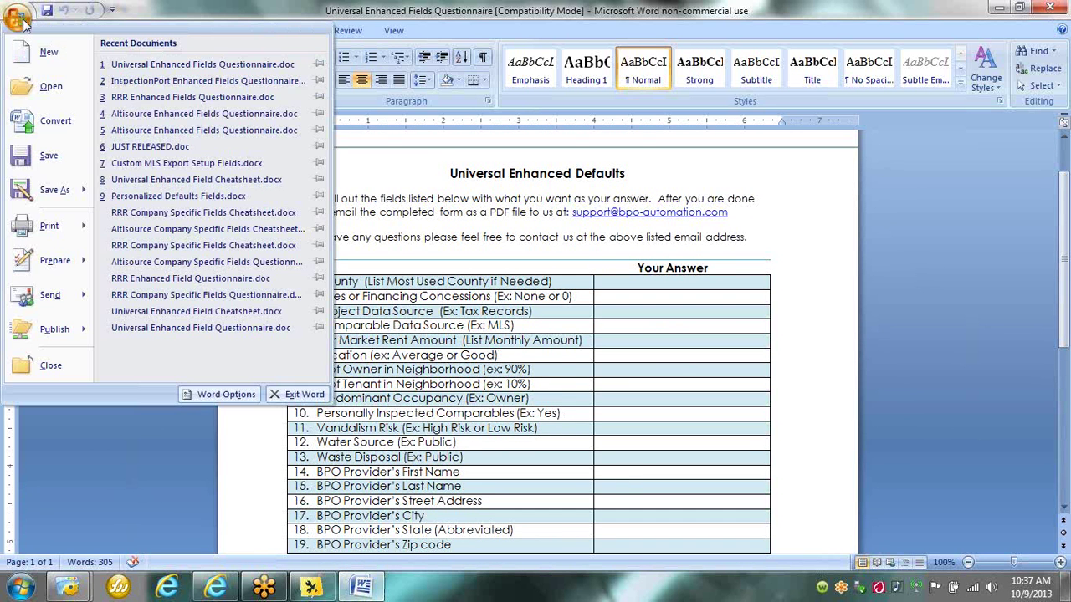
# Open the InspectionPort, then the RRR Enhanced Fields Questionnaire, scrolling through its 23 questions.
pyautogui.click(134, 81)
pyautogui.scroll(-1, 485, 397)
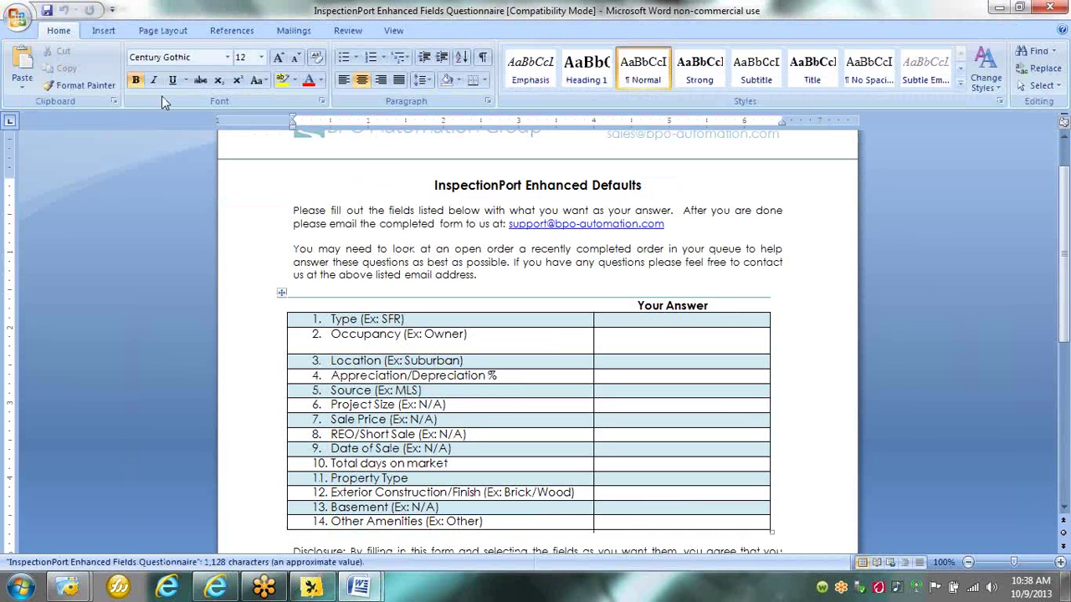
pyautogui.click(15, 15)
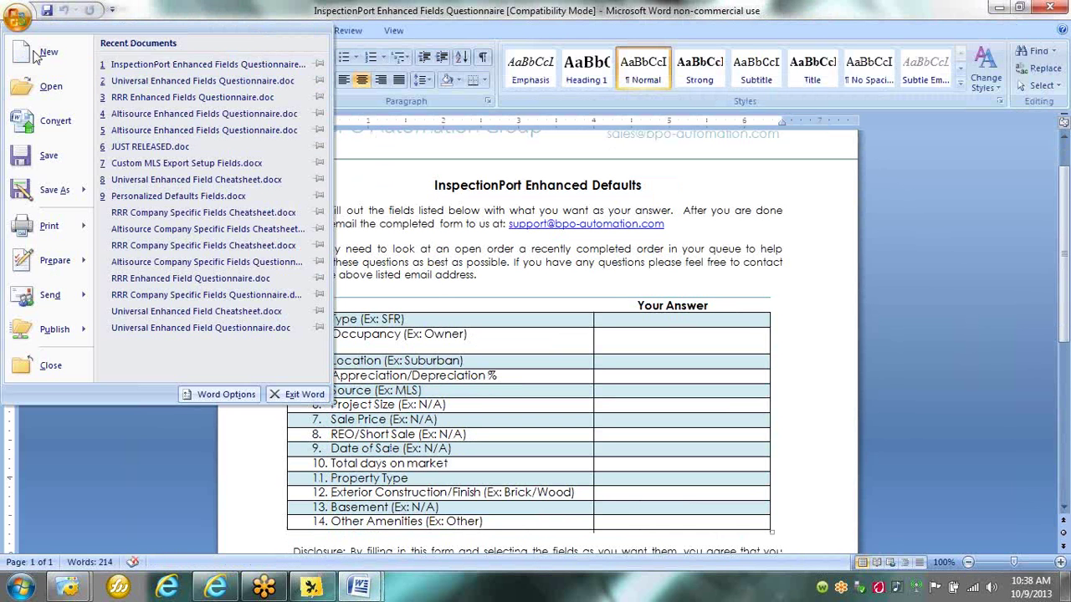
pyautogui.click(138, 98)
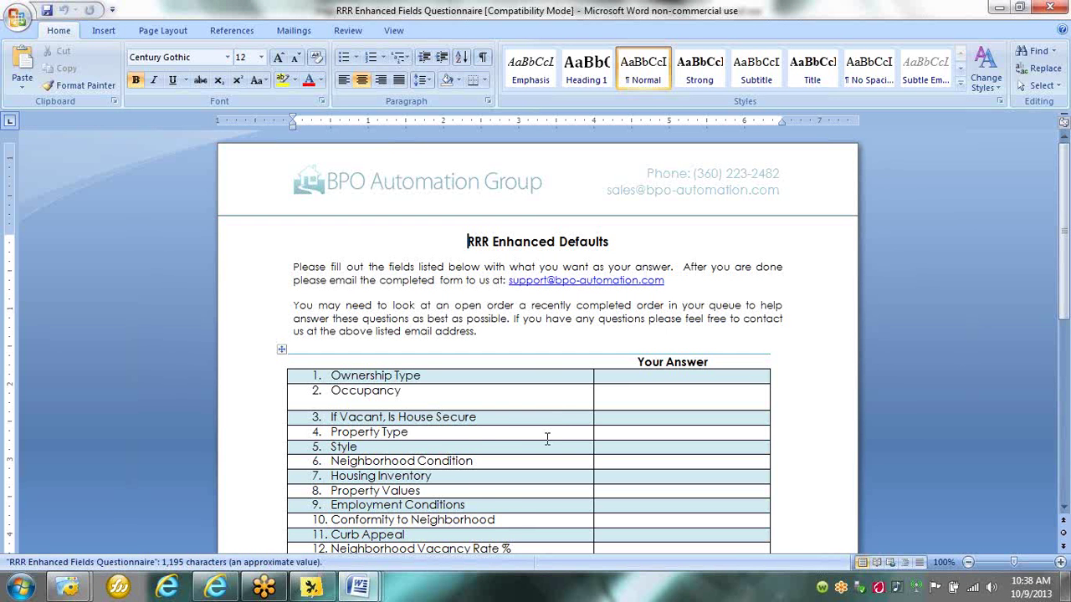
pyautogui.scroll(-3, 547, 439)
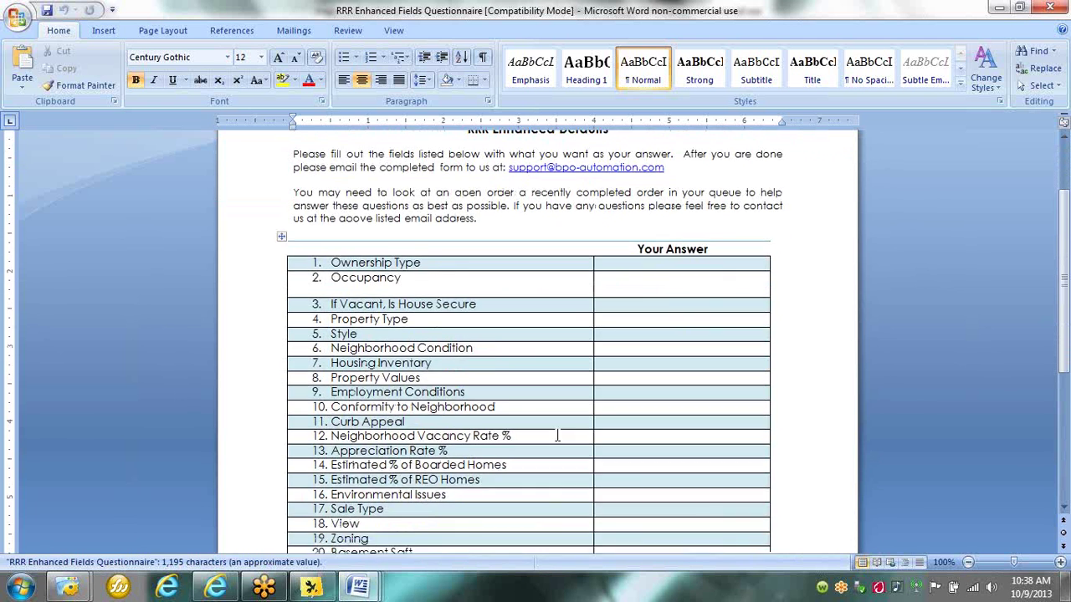
pyautogui.scroll(-3, 556, 435)
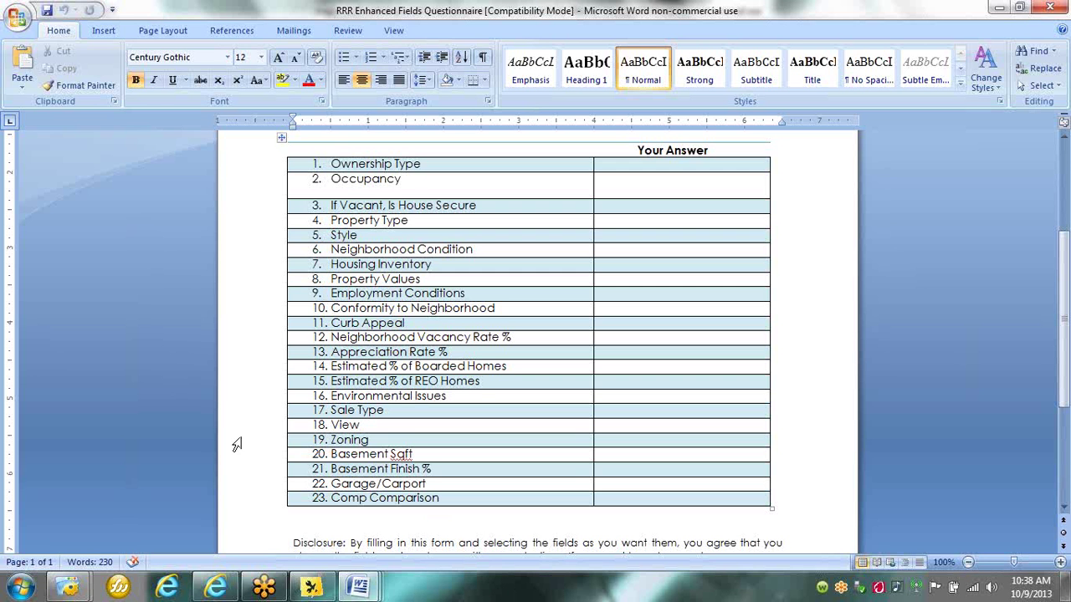
pyautogui.click(10, 18)
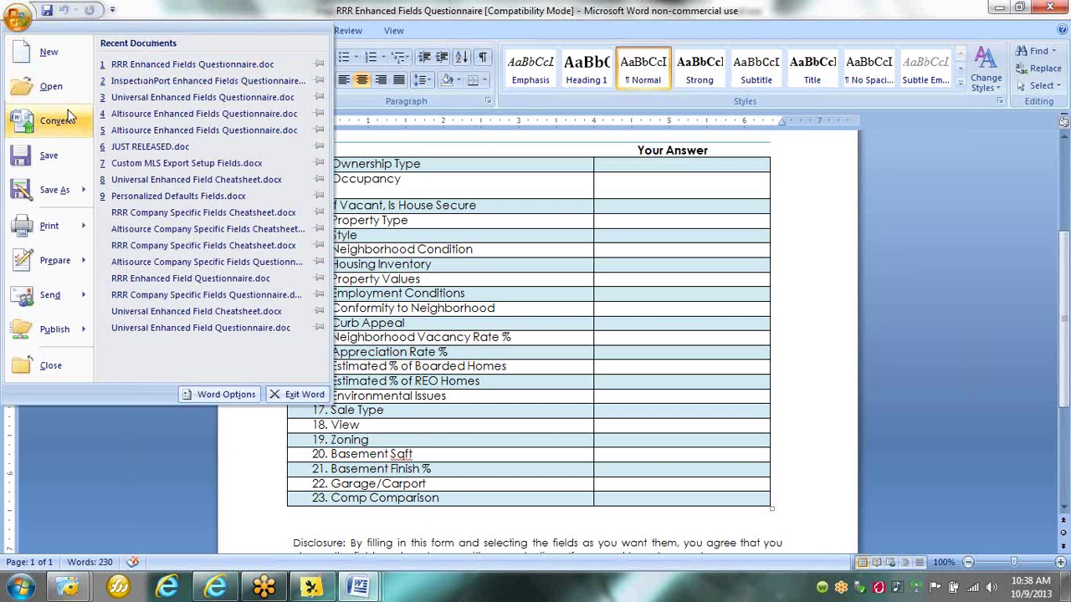
# Open the Altisource Enhanced Fields Questionnaire, review its question table, then bring up the BPO Automation website.
pyautogui.click(121, 115)
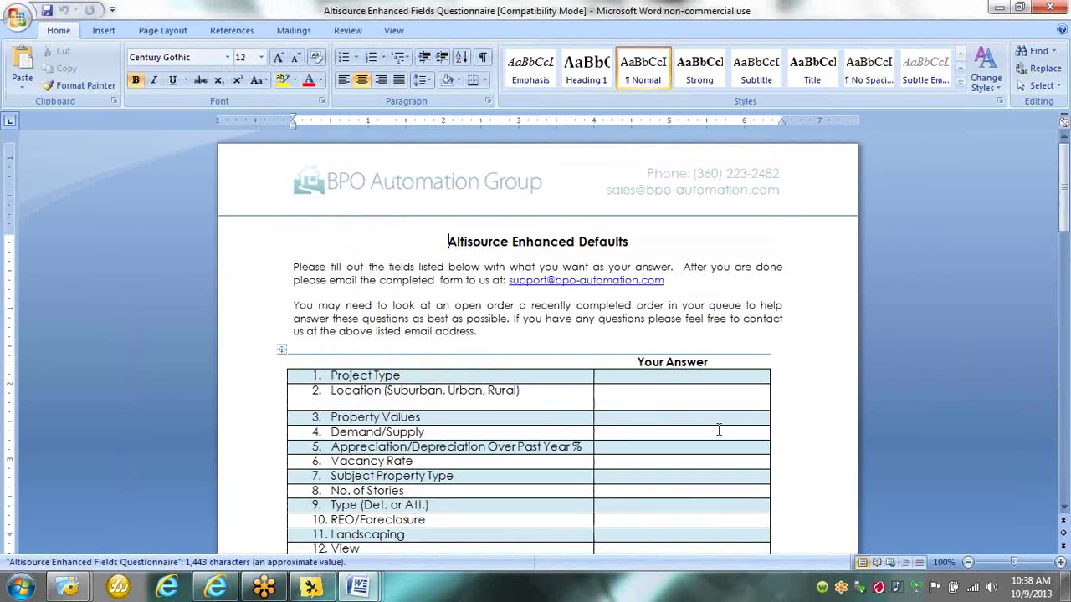
pyautogui.scroll(-6, 800, 392)
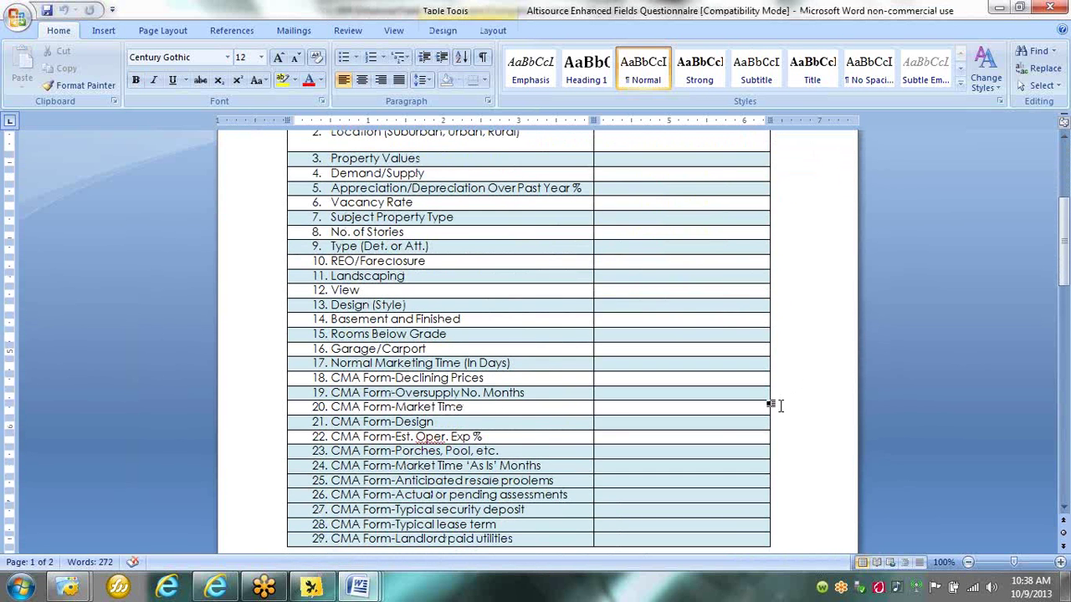
pyautogui.scroll(4, 774, 405)
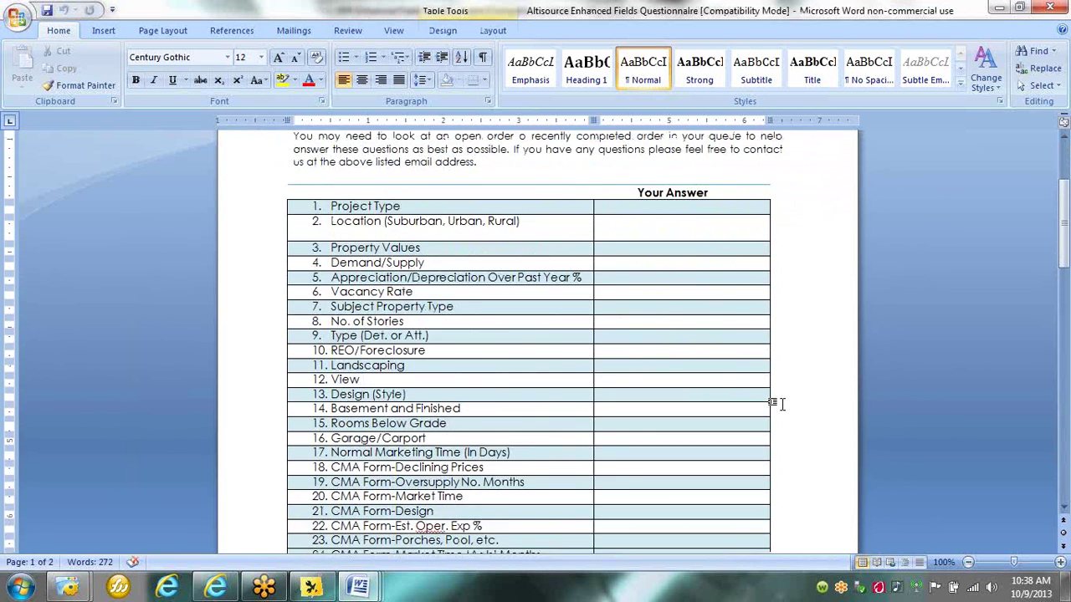
pyautogui.scroll(1, 773, 403)
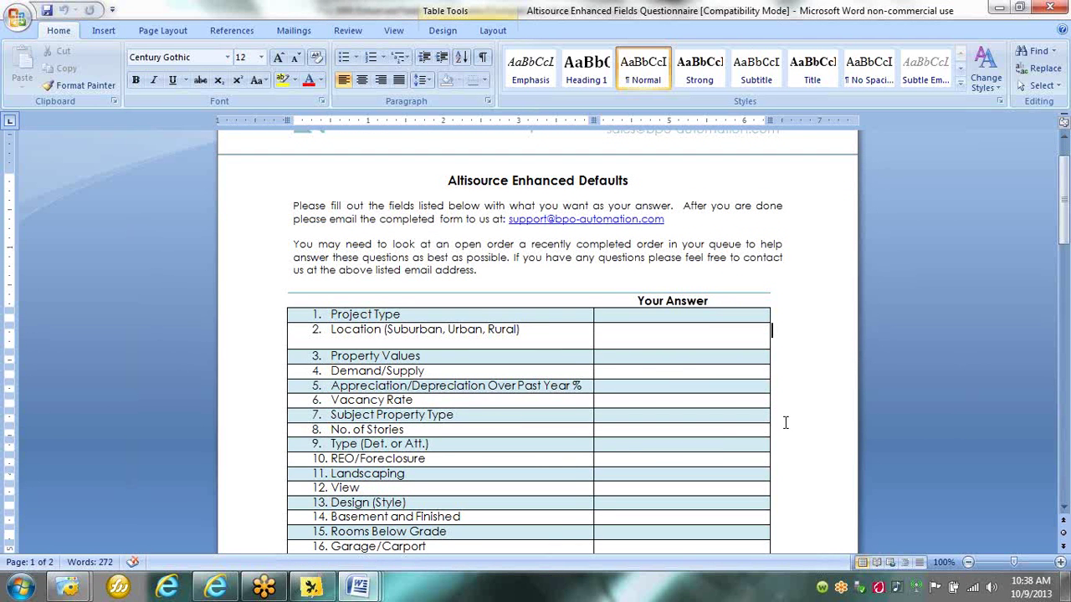
pyautogui.scroll(1, 785, 423)
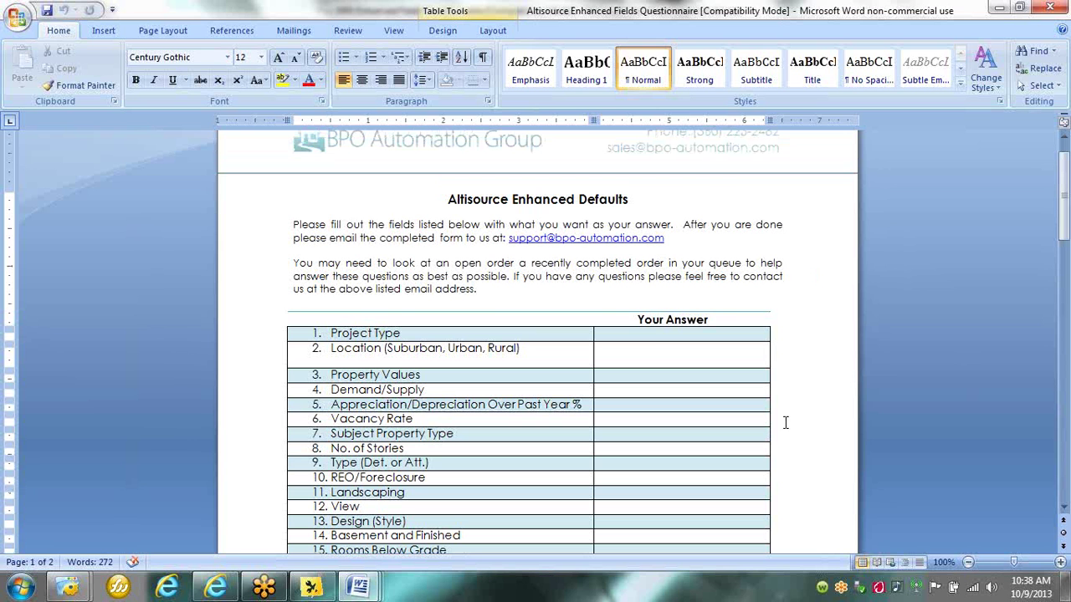
pyautogui.click(659, 335)
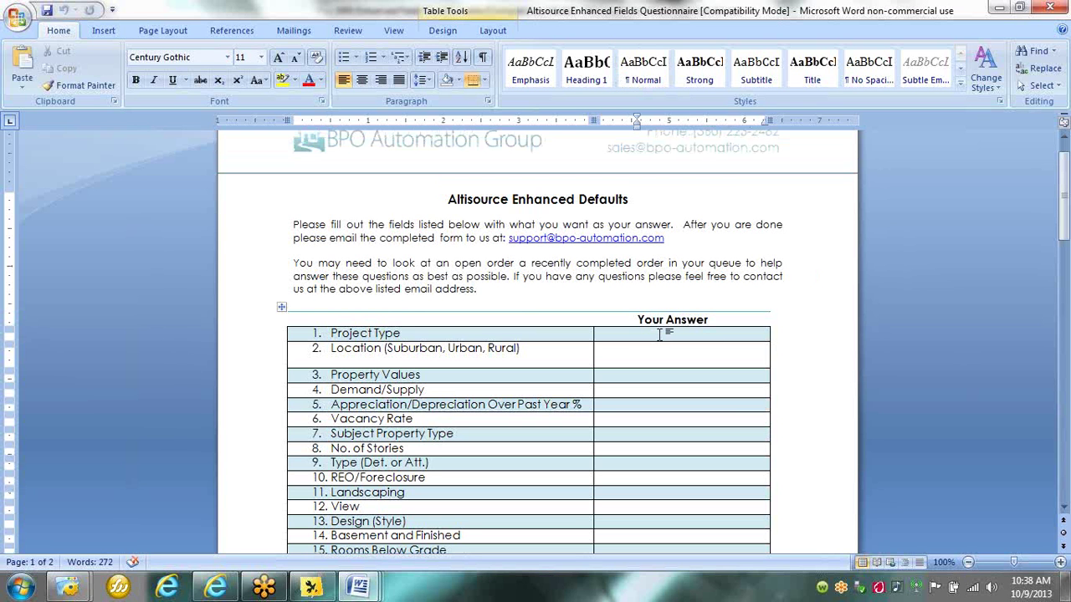
pyautogui.click(805, 334)
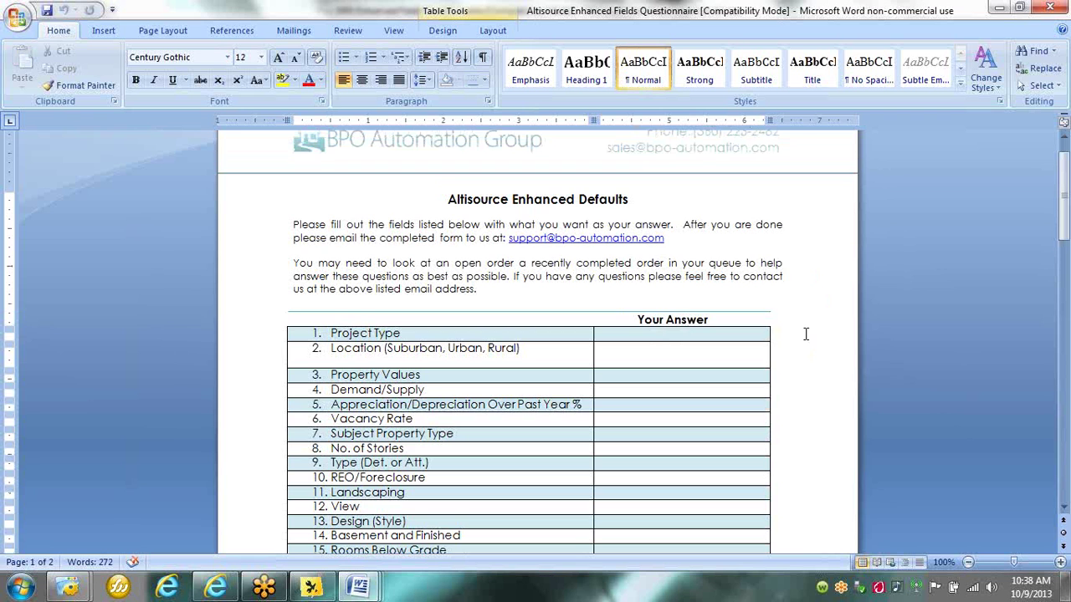
pyautogui.scroll(1, 806, 335)
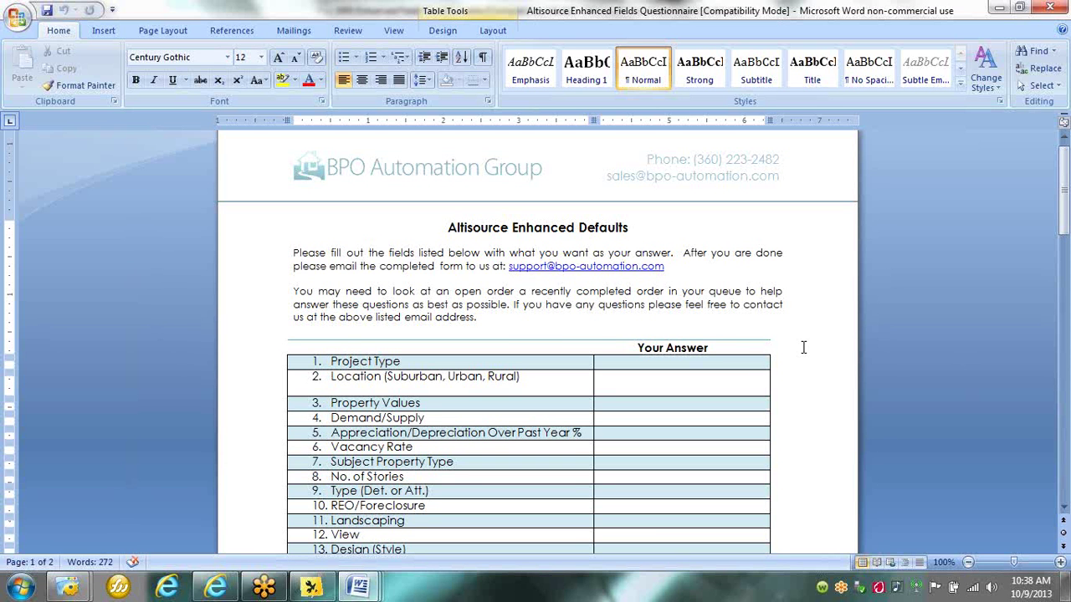
pyautogui.click(216, 590)
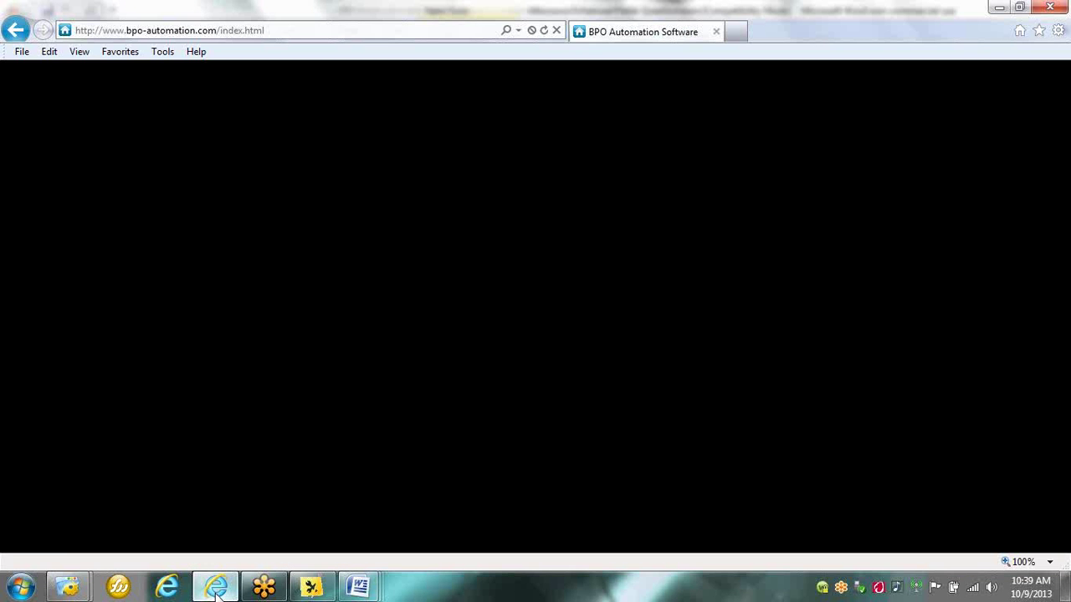
# Reload the BPO Automation site, go via Products to Company, and scroll to 'How We're Different'.
pyautogui.click(543, 31)
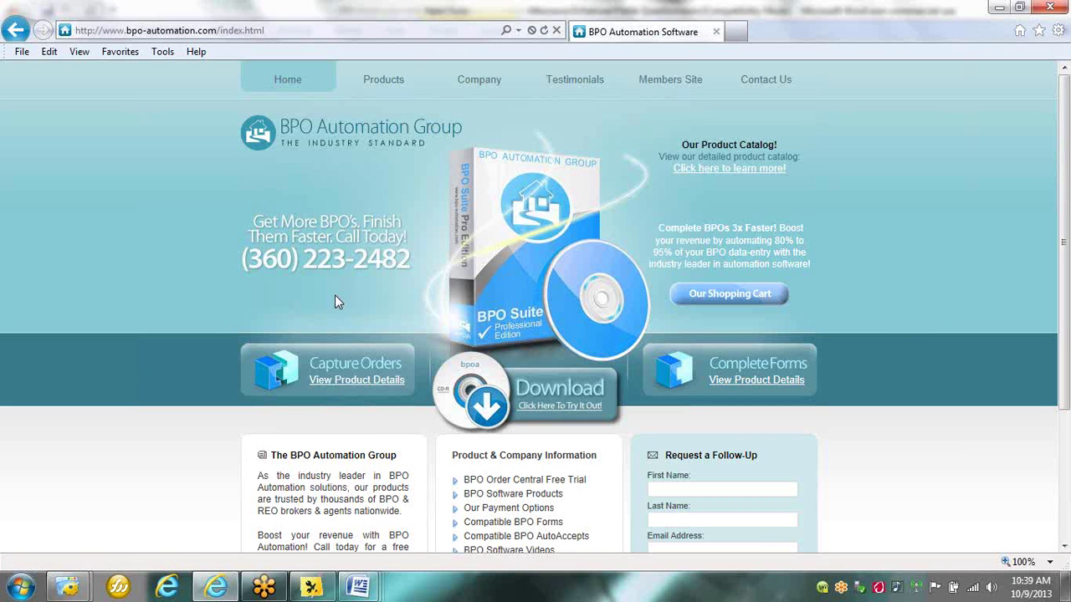
pyautogui.click(375, 99)
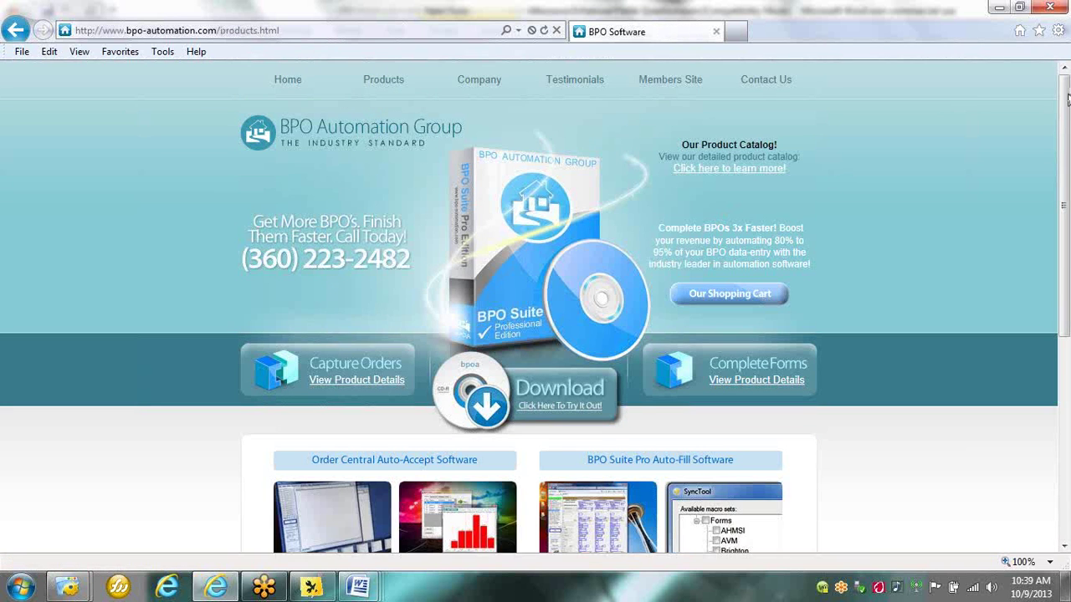
pyautogui.moveTo(1067, 99)
pyautogui.mouseDown()
pyautogui.moveTo(1063, 129)
pyautogui.moveTo(1060, 94)
pyautogui.mouseUp()
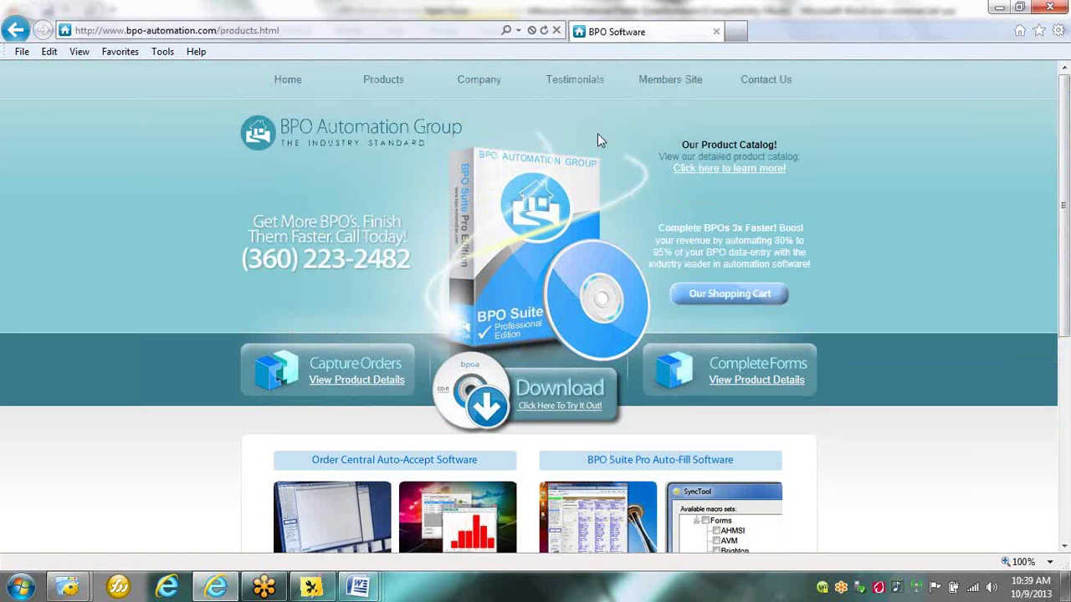
pyautogui.click(496, 97)
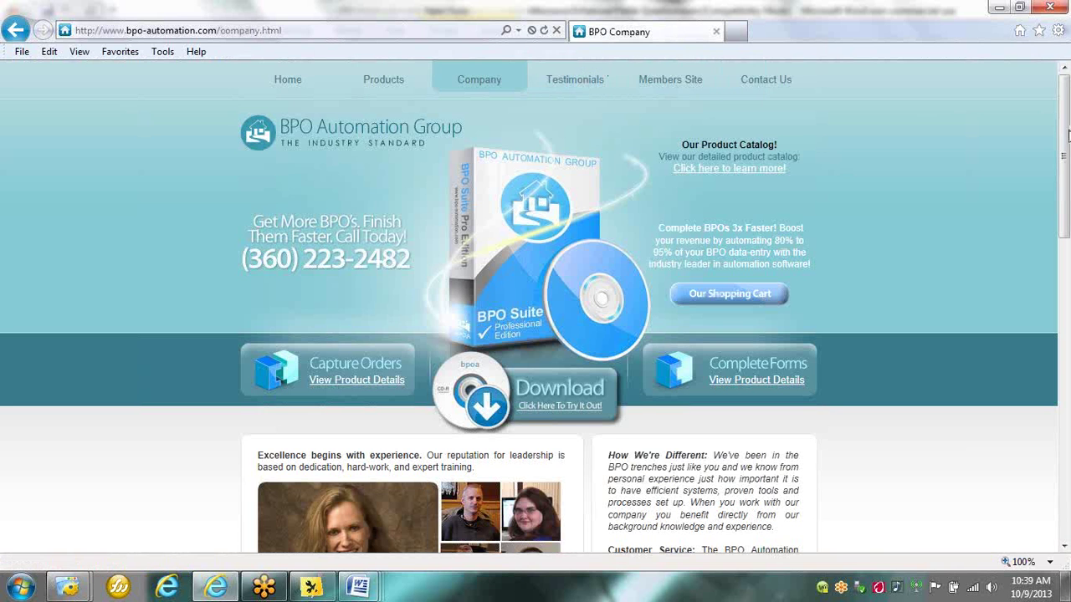
pyautogui.moveTo(1066, 142); pyautogui.dragTo(1067, 196)
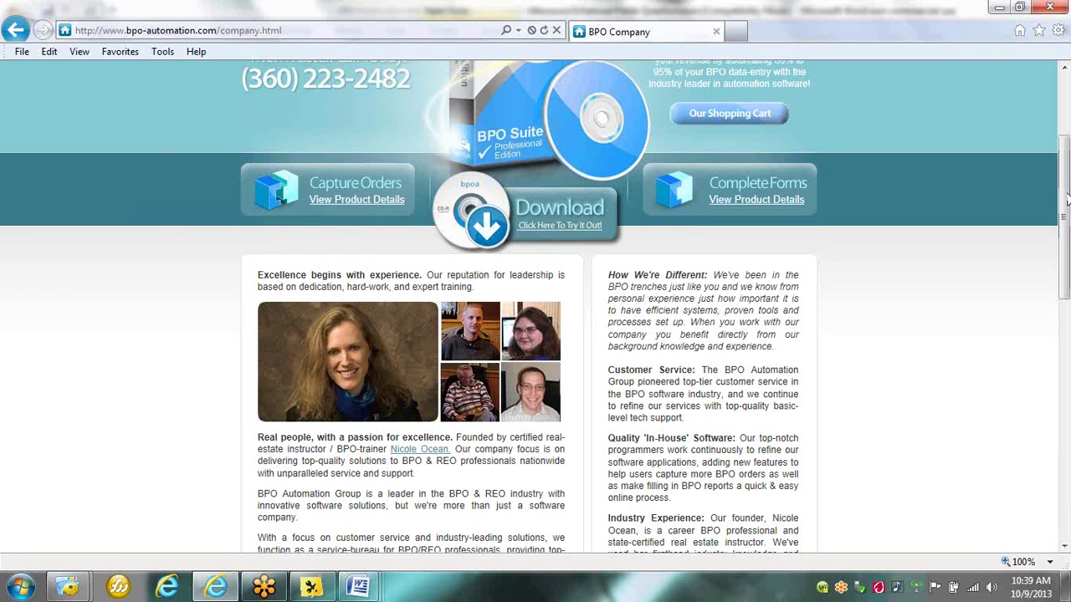